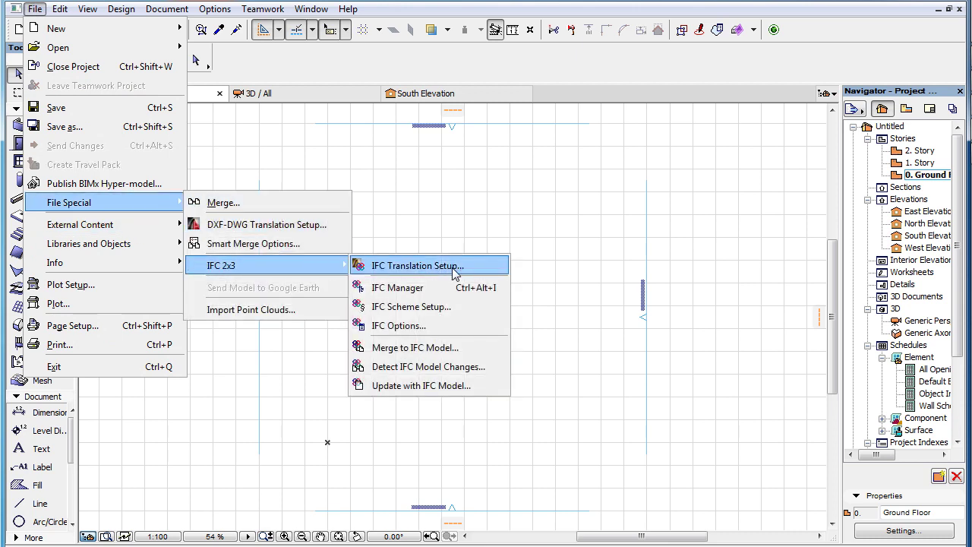
Review the IFC geometry conversion choices and inspect the three walls in the model viewer
click(454, 273)
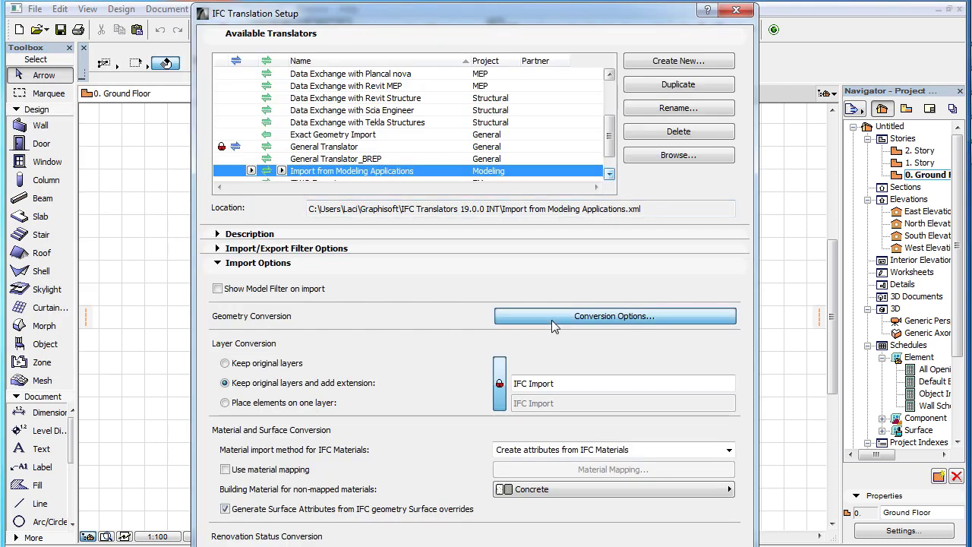
click(554, 317)
click(673, 196)
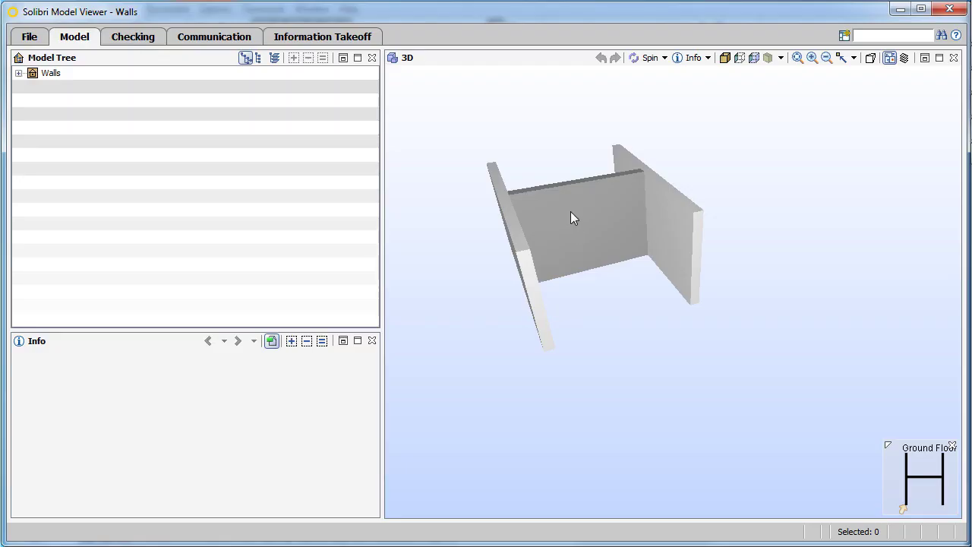
click(570, 213)
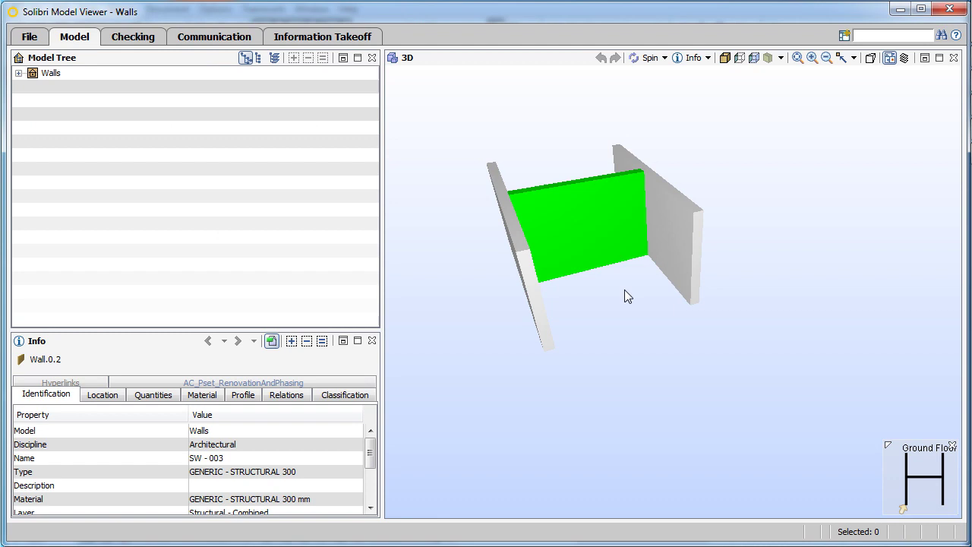
click(678, 239)
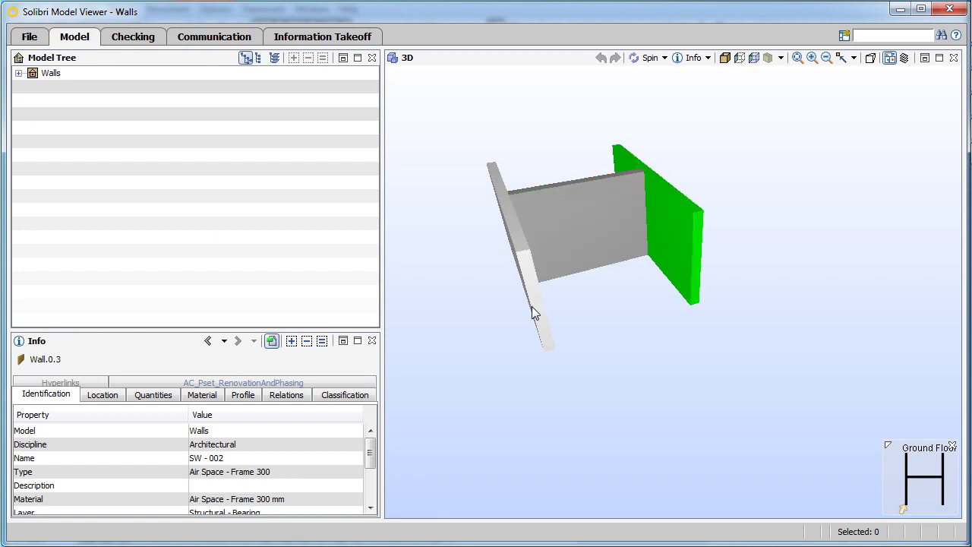
click(534, 312)
click(609, 307)
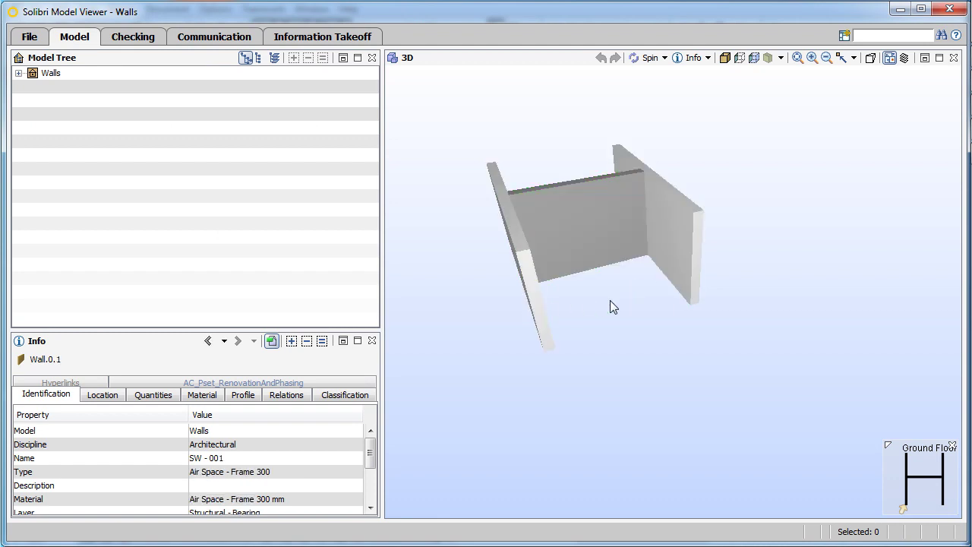
click(899, 9)
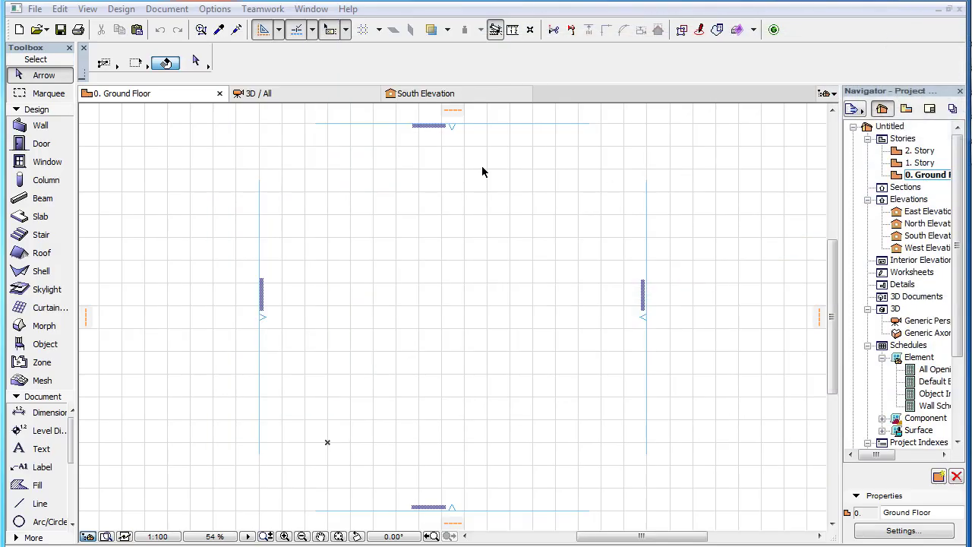
Open Walls.ifc and accept the library parts location to finish loading
click(35, 9)
mouse_move(58, 47)
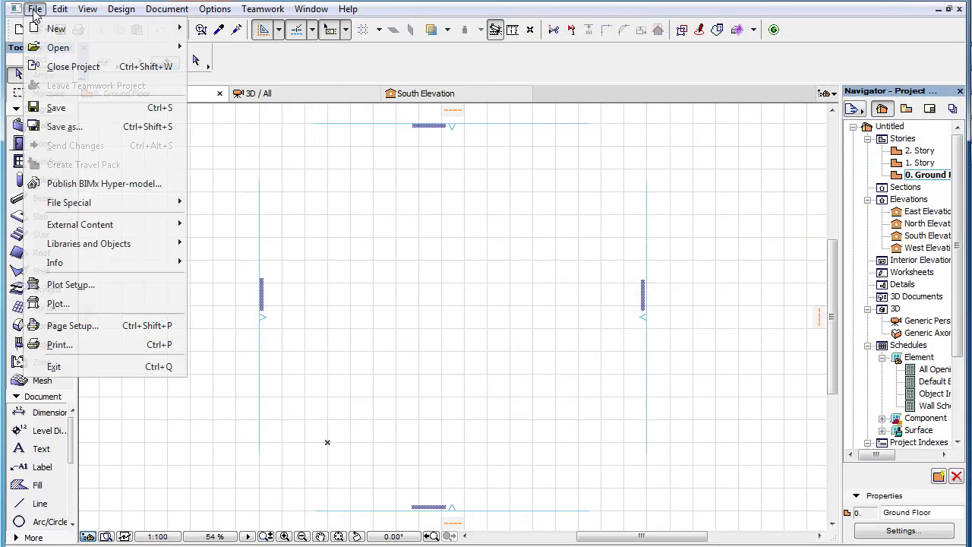
click(244, 49)
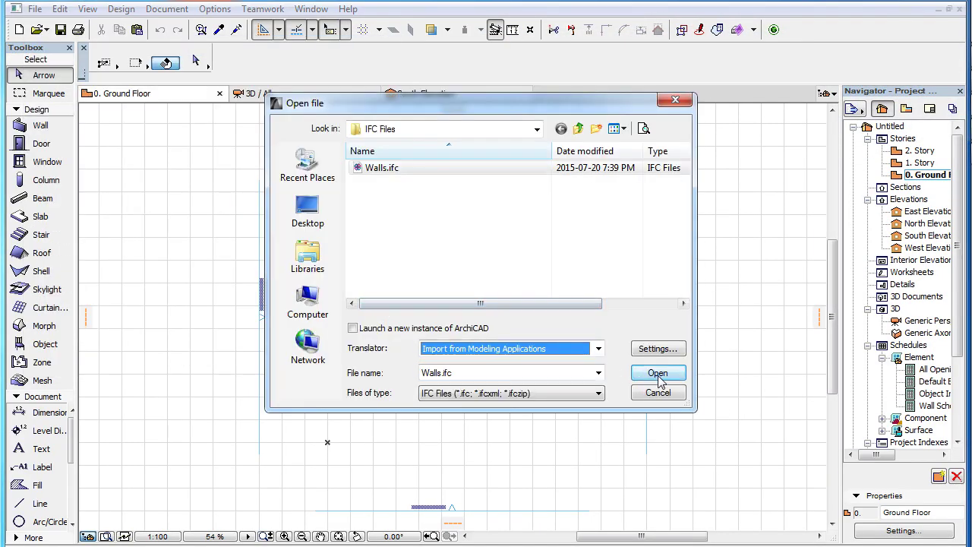
click(676, 377)
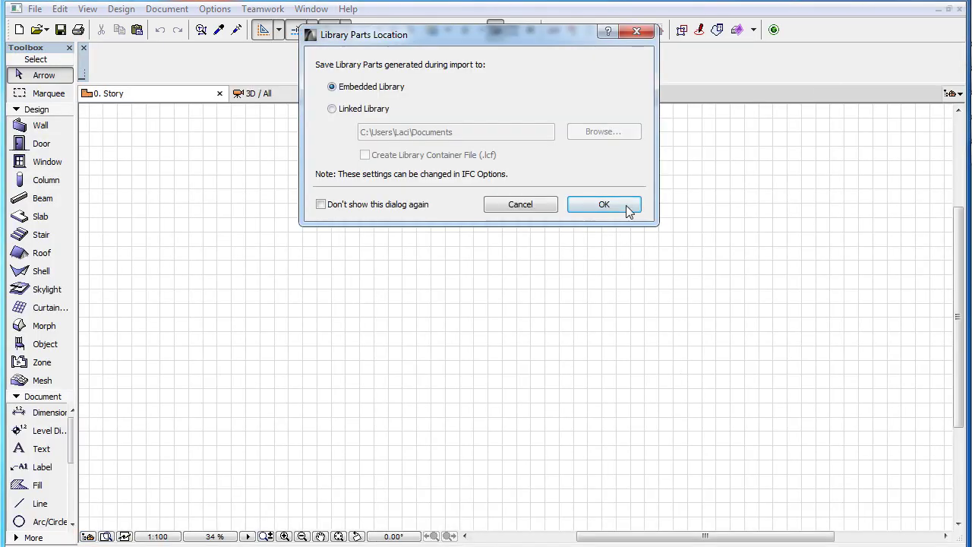
click(626, 207)
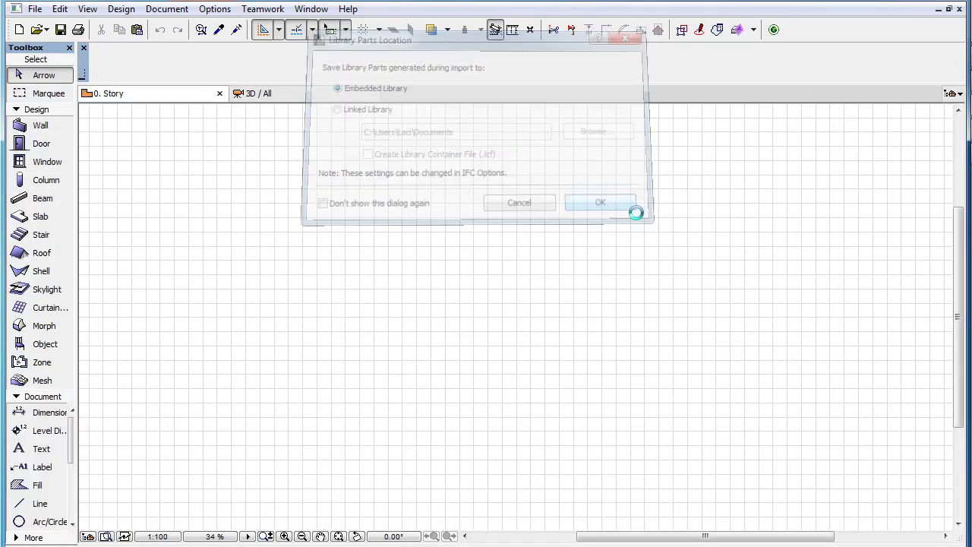
Show only the selected front and left walls in the 3D window
click(296, 98)
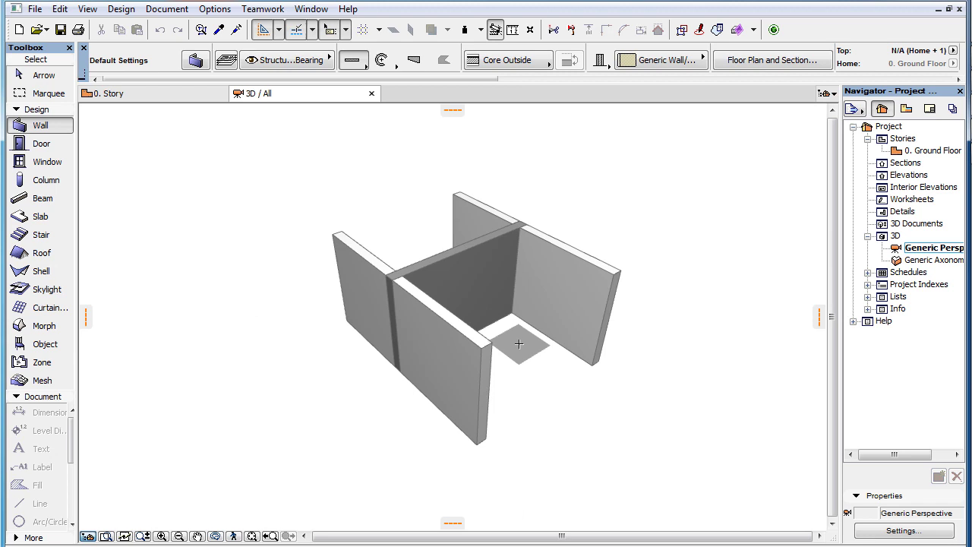
shift+click(465, 364)
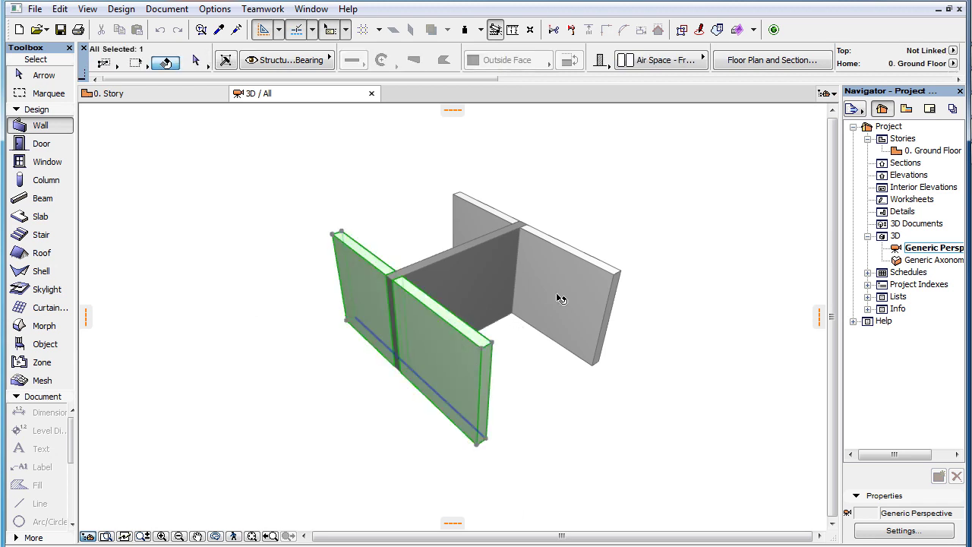
right_click(602, 203)
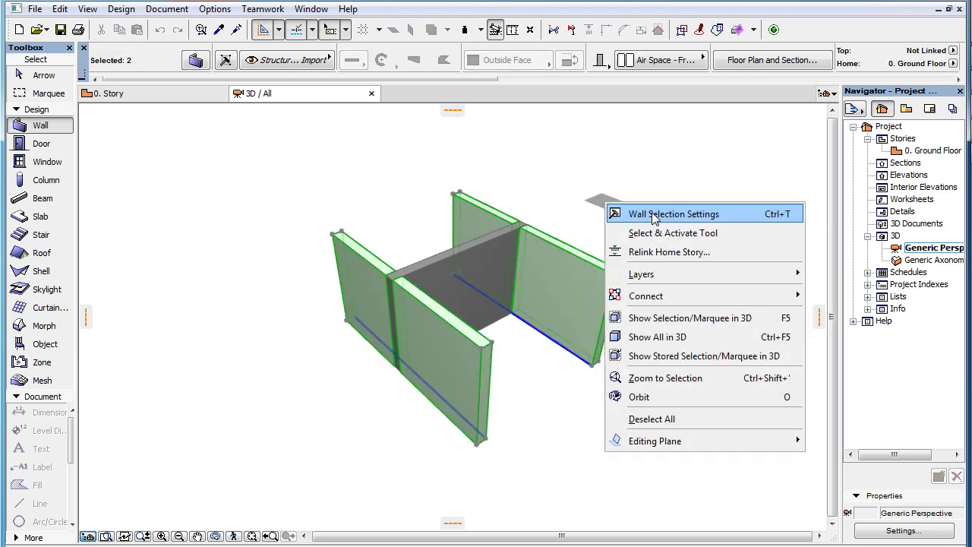
click(727, 323)
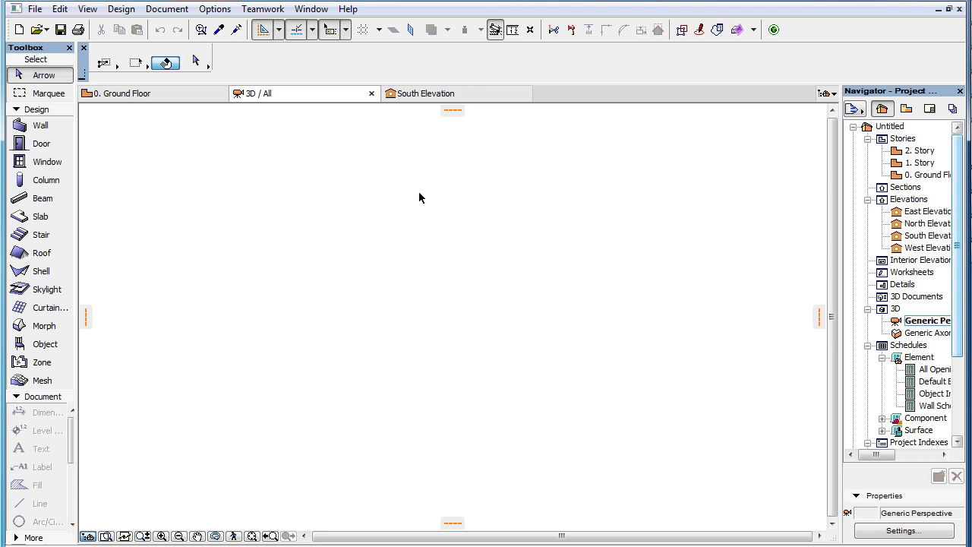
Choose the Exact Geometry Import translator and expand its Import Options
click(35, 9)
mouse_move(69, 202)
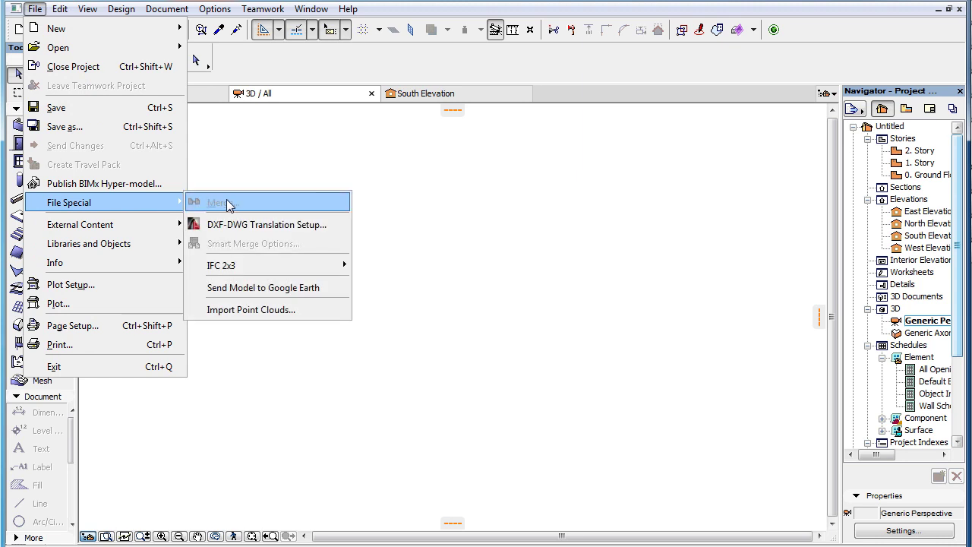
mouse_move(221, 265)
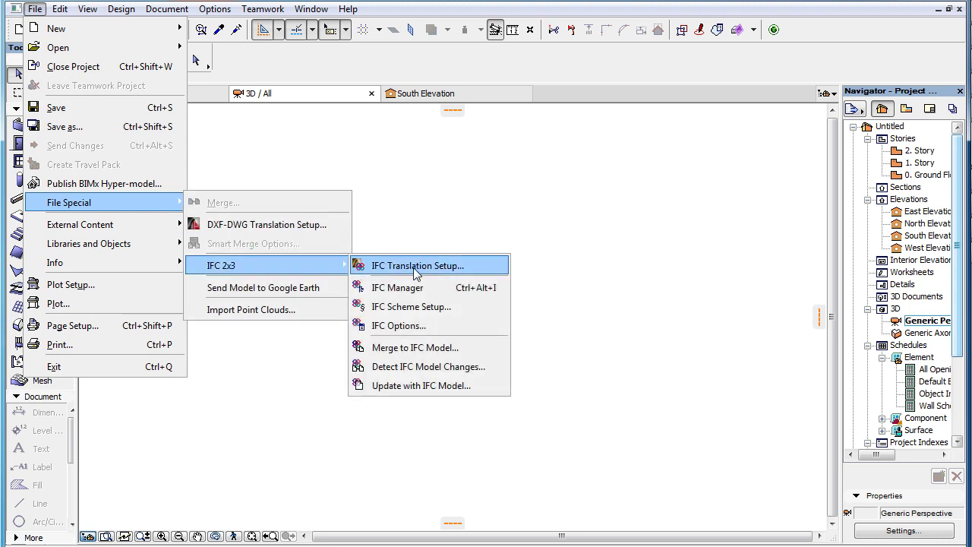
click(492, 271)
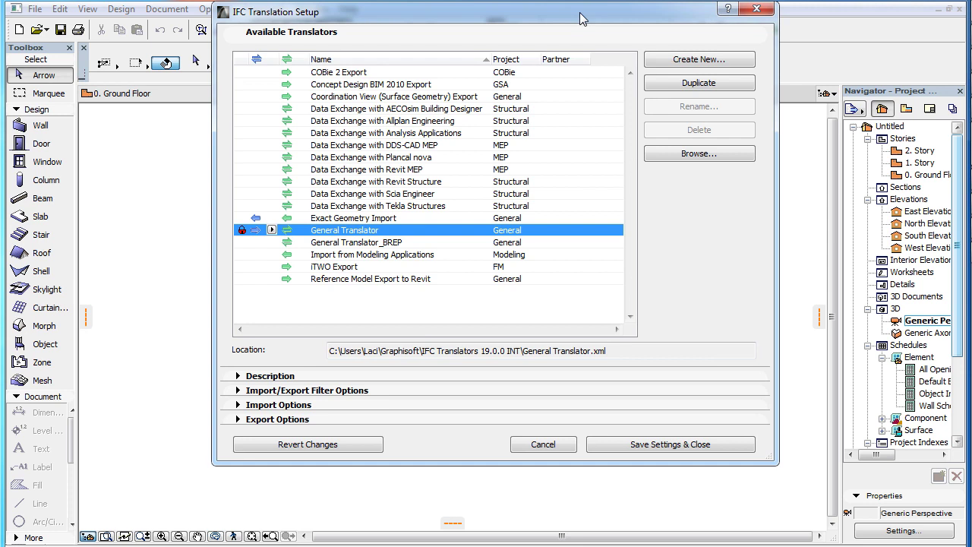
click(460, 219)
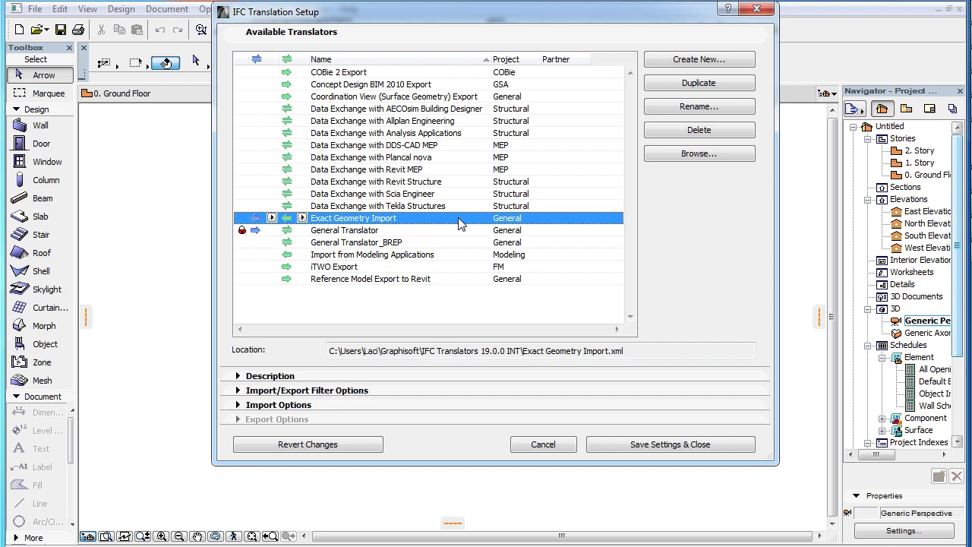
click(453, 405)
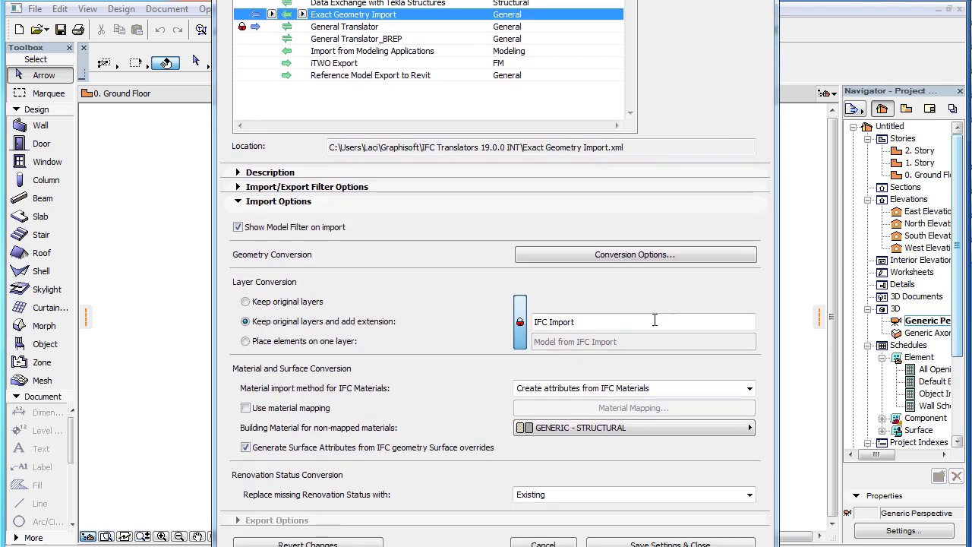
click(695, 255)
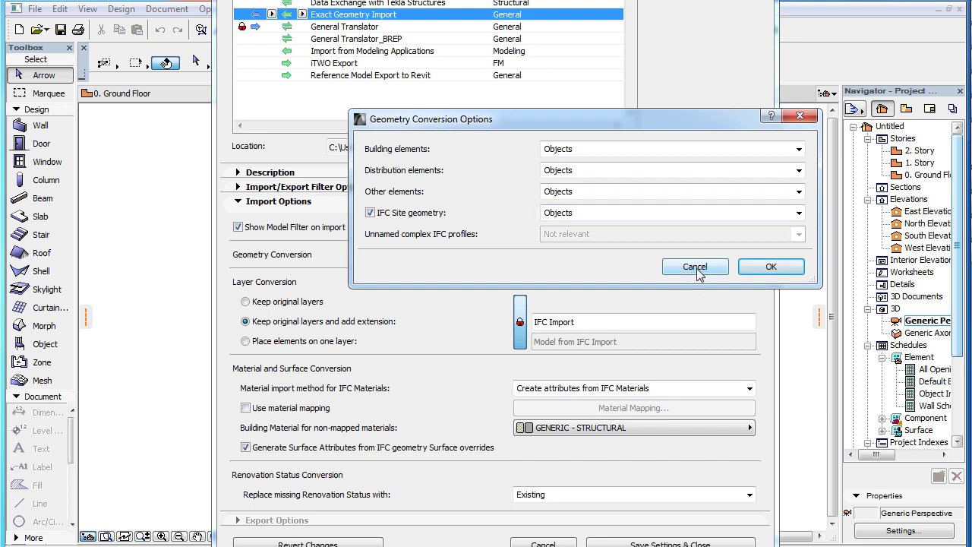
click(799, 149)
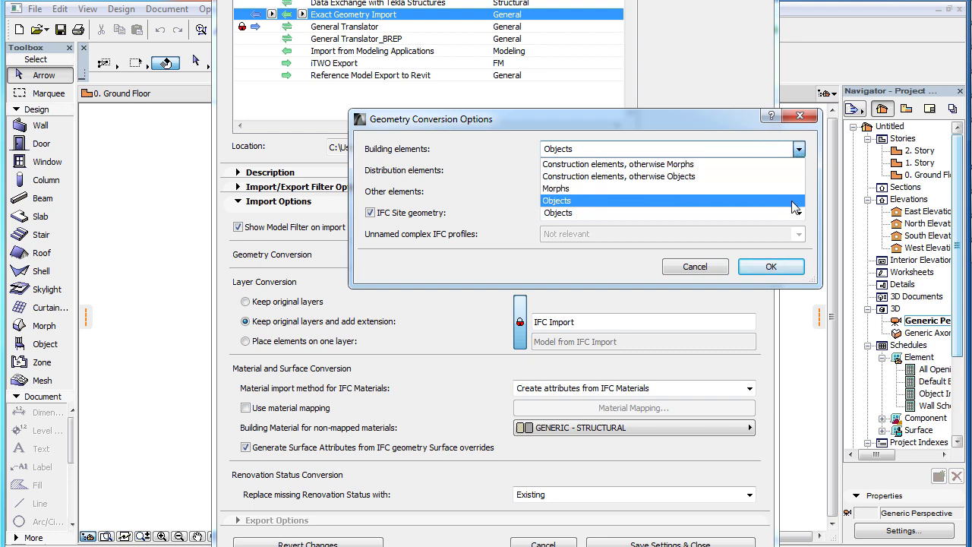
click(802, 121)
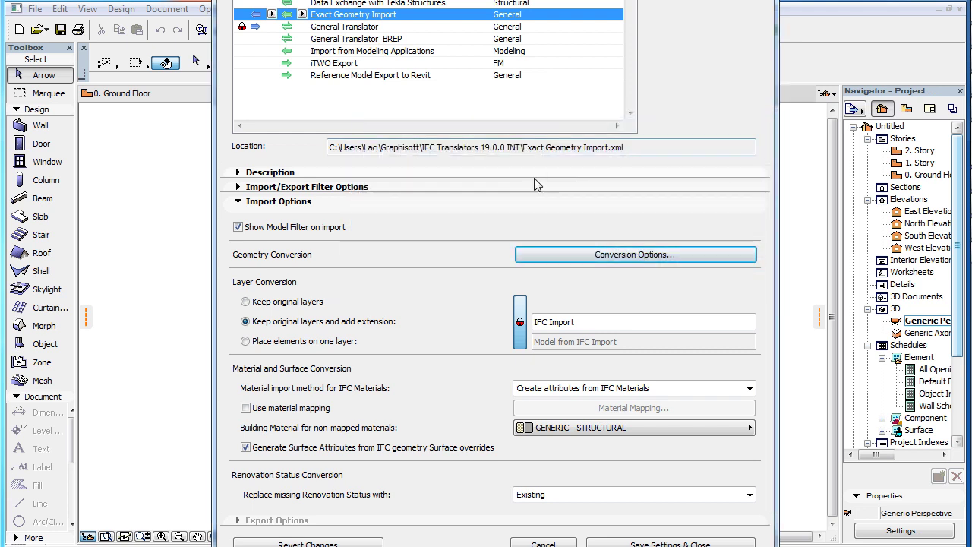
Review the import filter and element-type filter, then list the building element conversion choices
click(476, 202)
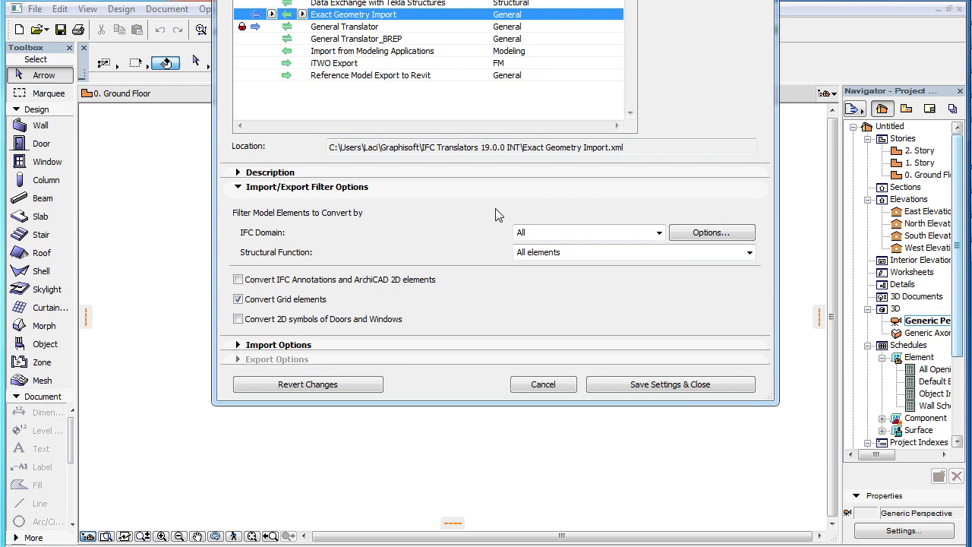
click(702, 240)
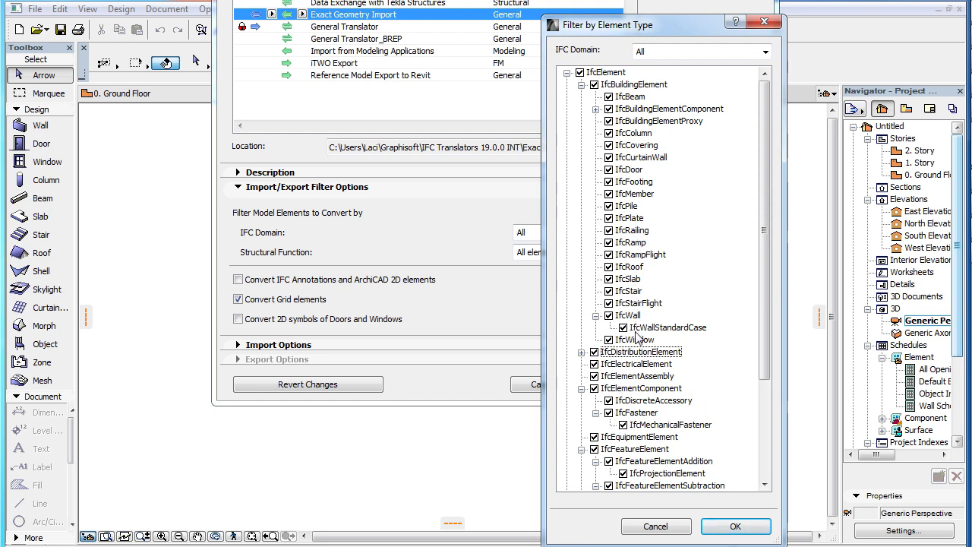
click(672, 526)
click(721, 190)
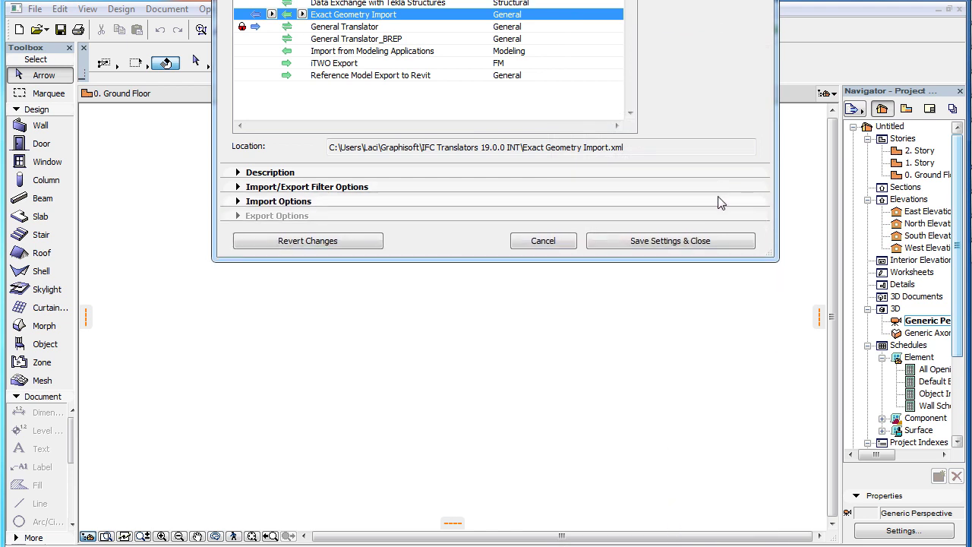
click(718, 255)
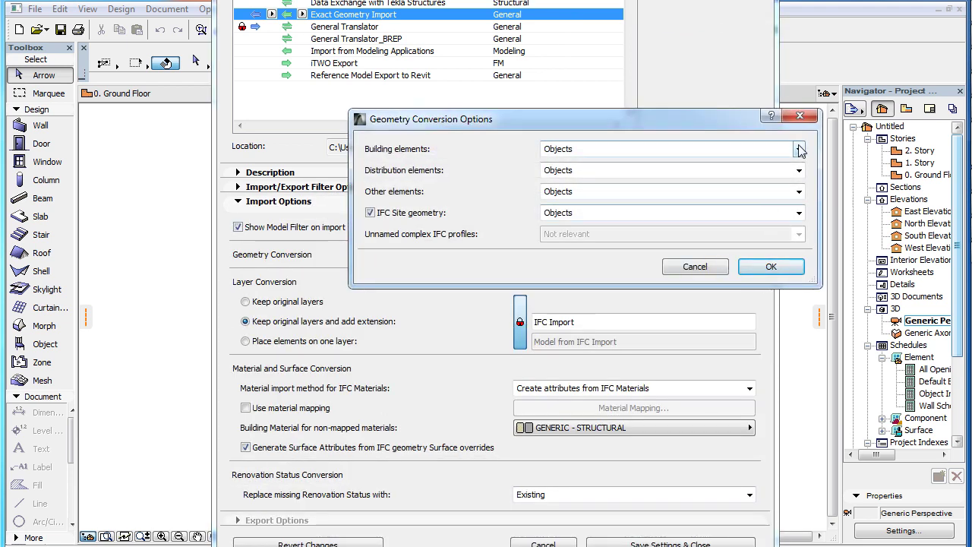
click(799, 150)
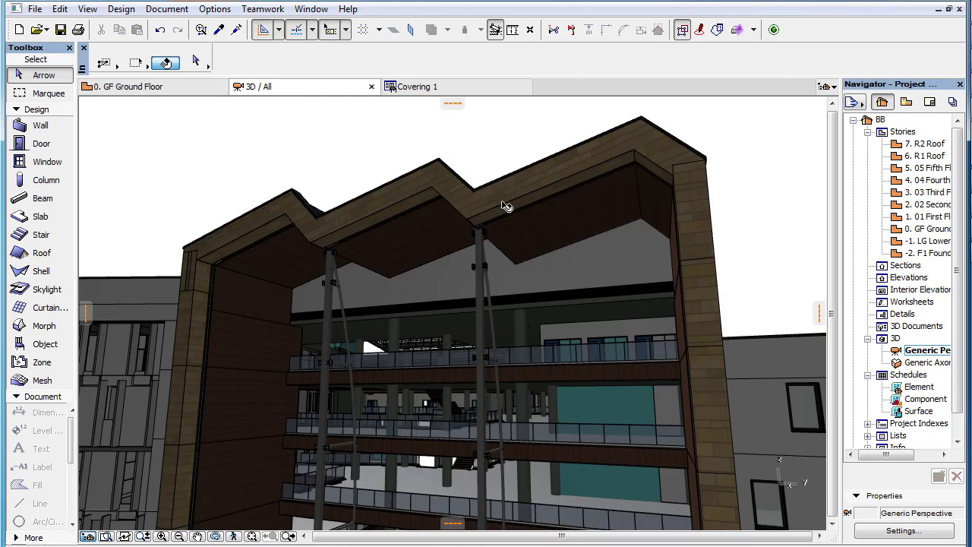
Inspect the imported column, floor slab and exterior wall
click(399, 337)
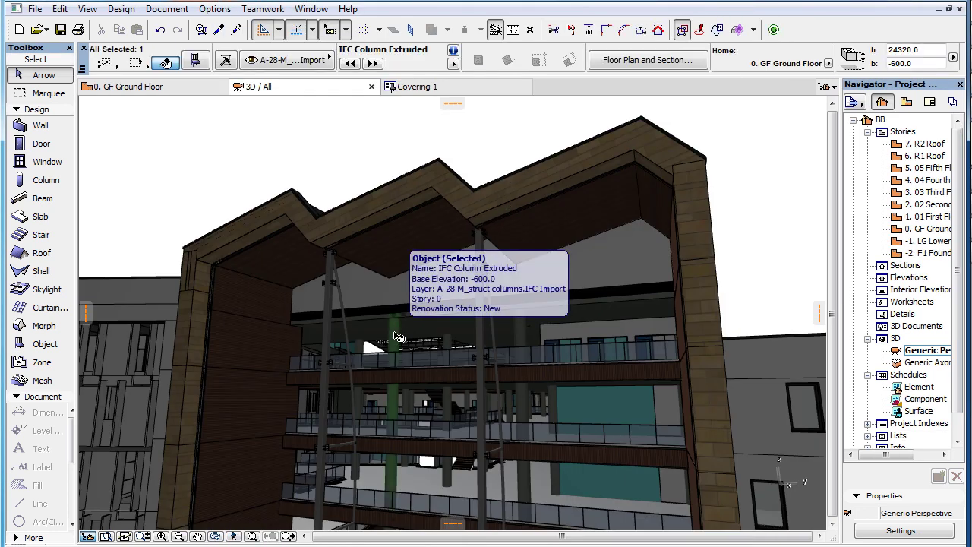
click(421, 488)
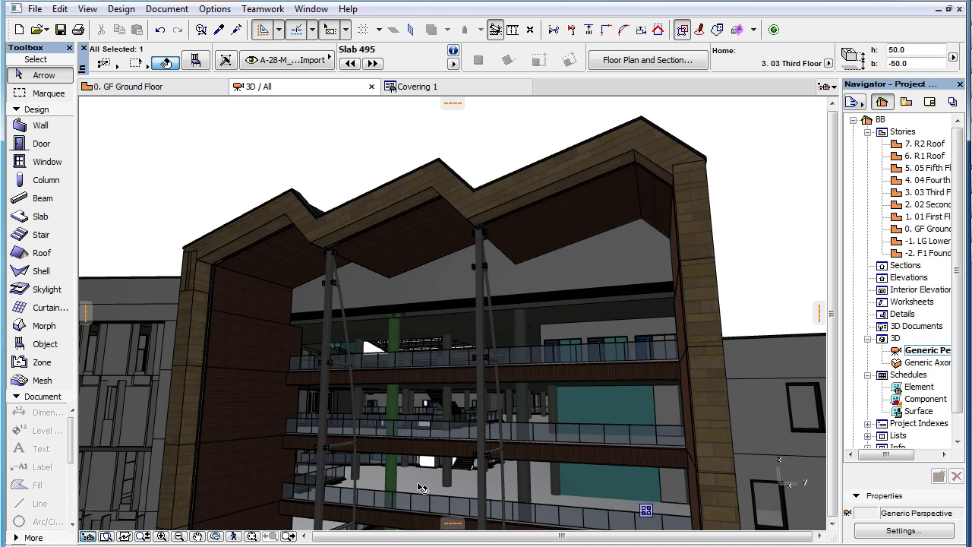
click(199, 338)
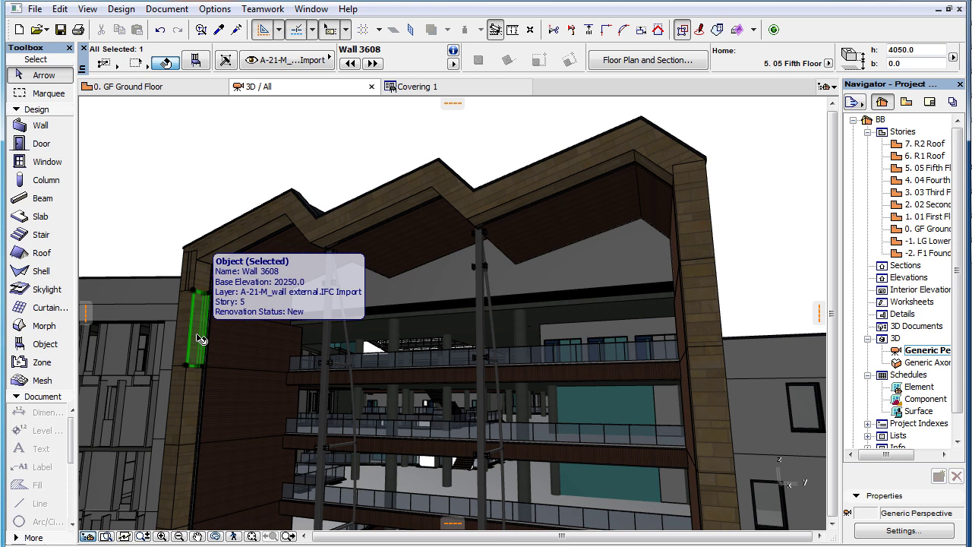
click(179, 167)
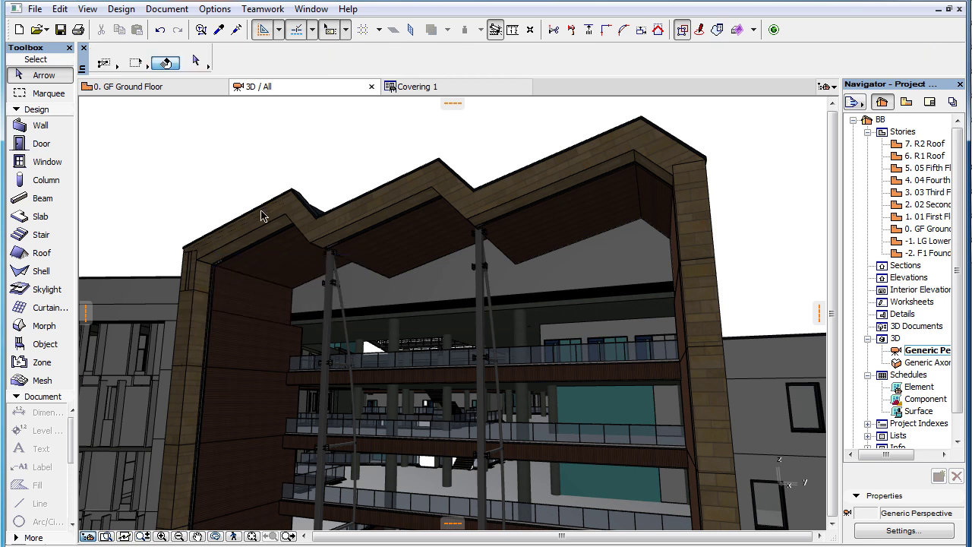
Open the sawtooth roof covering in the object editor, note its Covering subtype, and view its settings
click(392, 243)
click(35, 9)
mouse_move(89, 243)
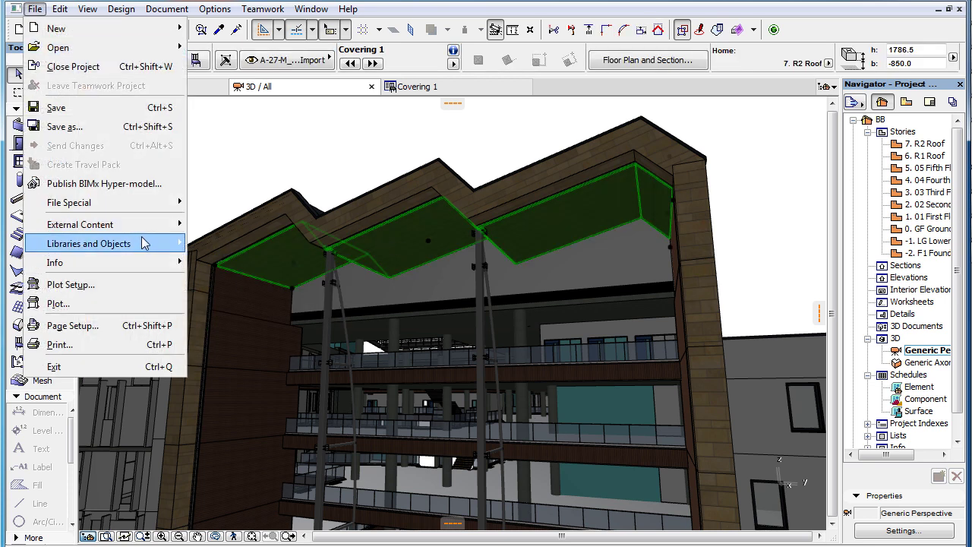
click(301, 343)
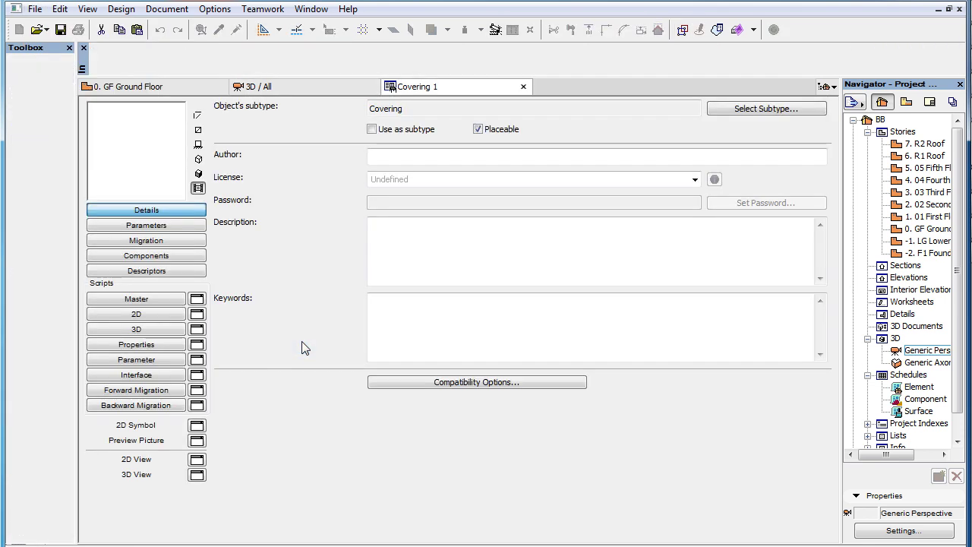
drag(410, 109, 357, 114)
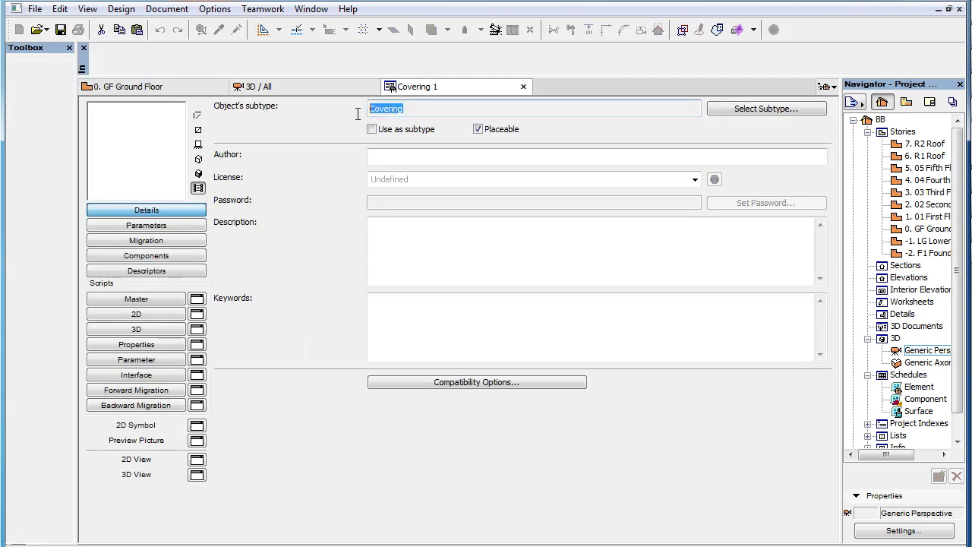
click(304, 90)
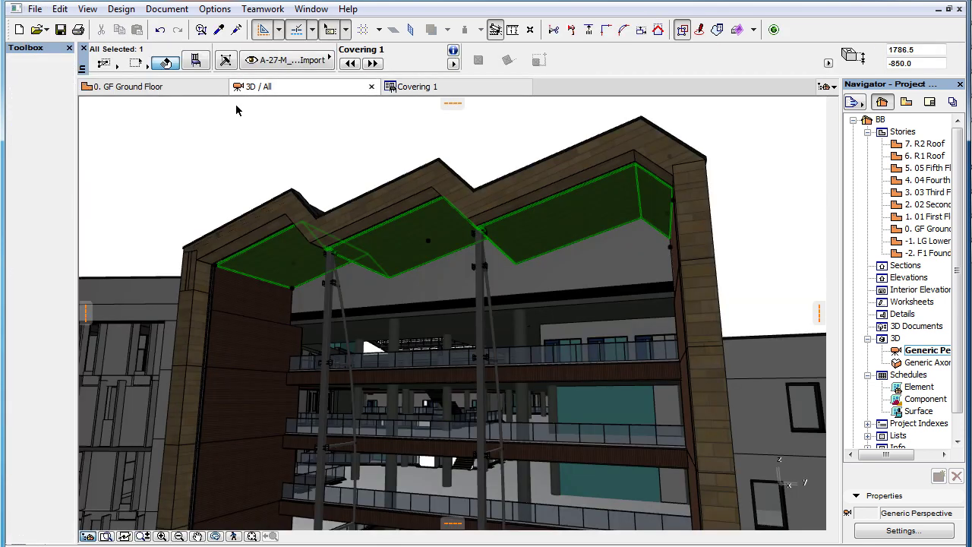
click(197, 63)
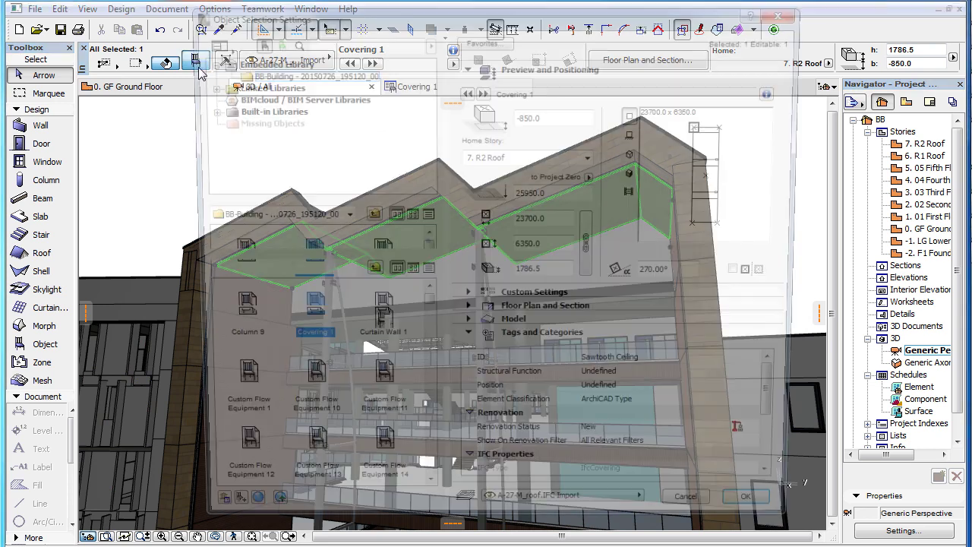
Check the covering's IFC Type, then convert building elements to Morphs and save the translator
click(651, 495)
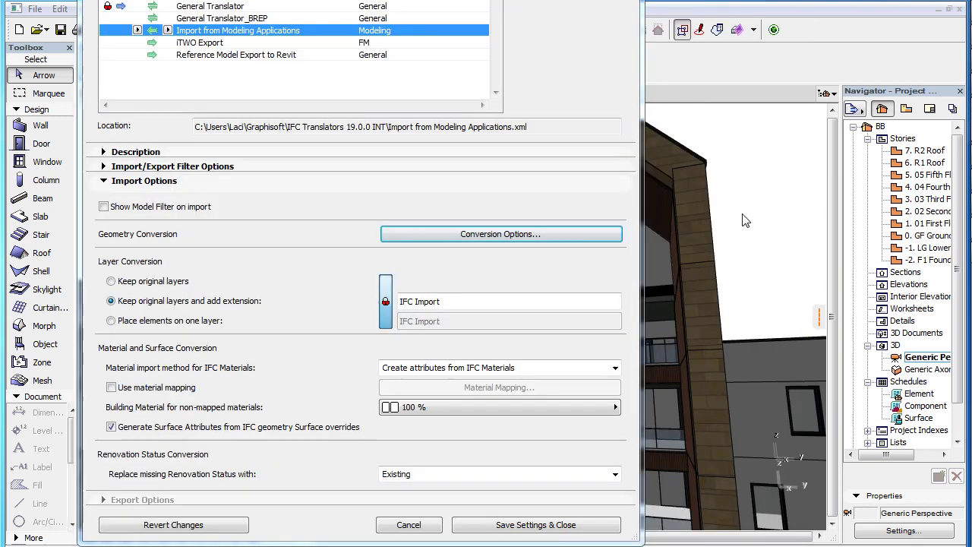
click(622, 237)
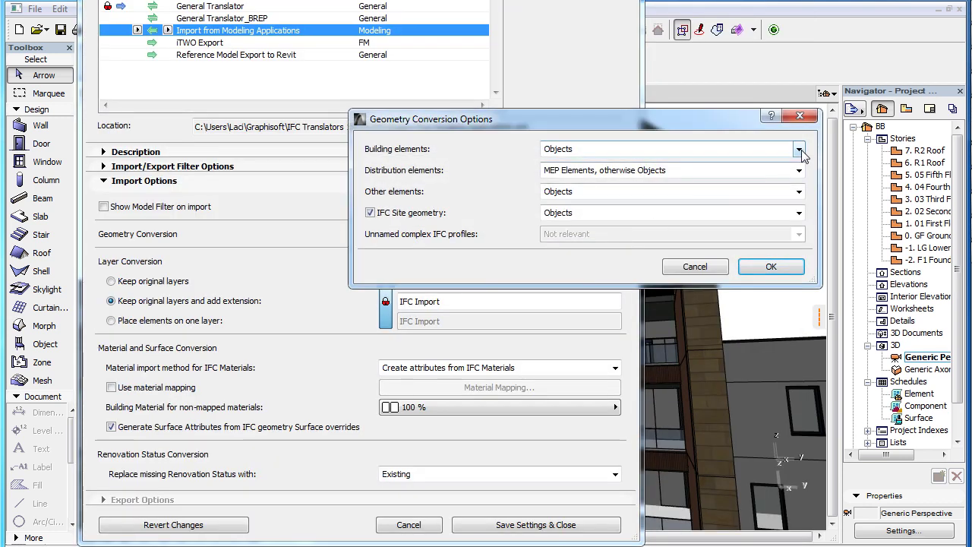
click(798, 149)
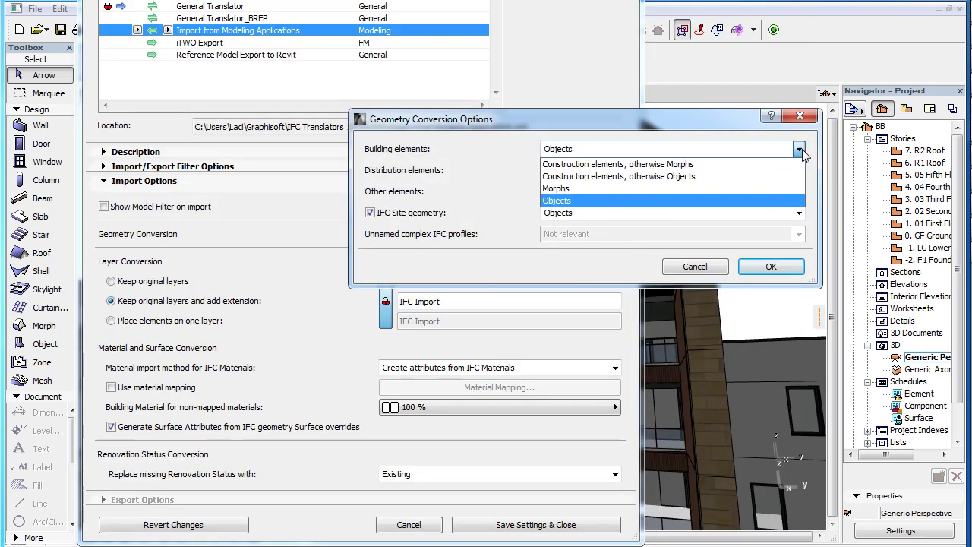
click(788, 190)
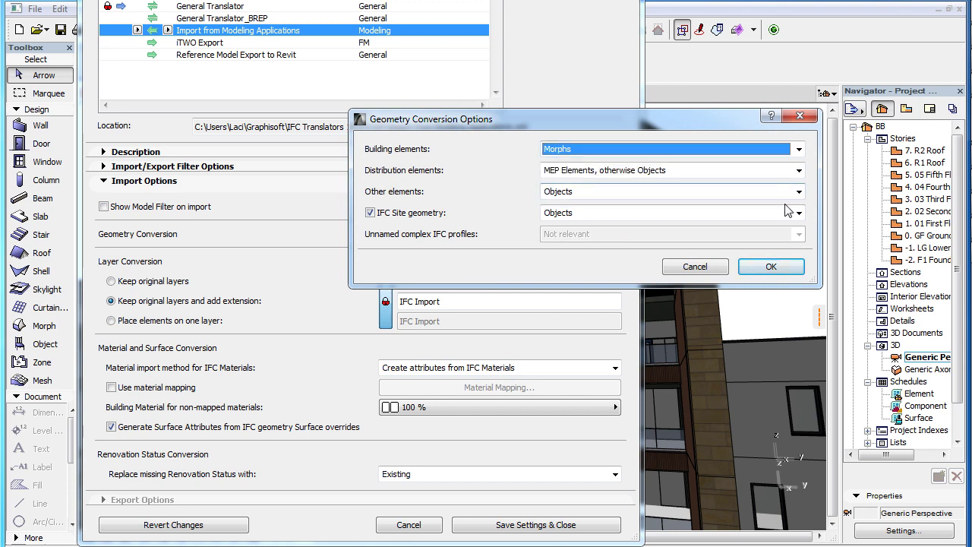
click(790, 268)
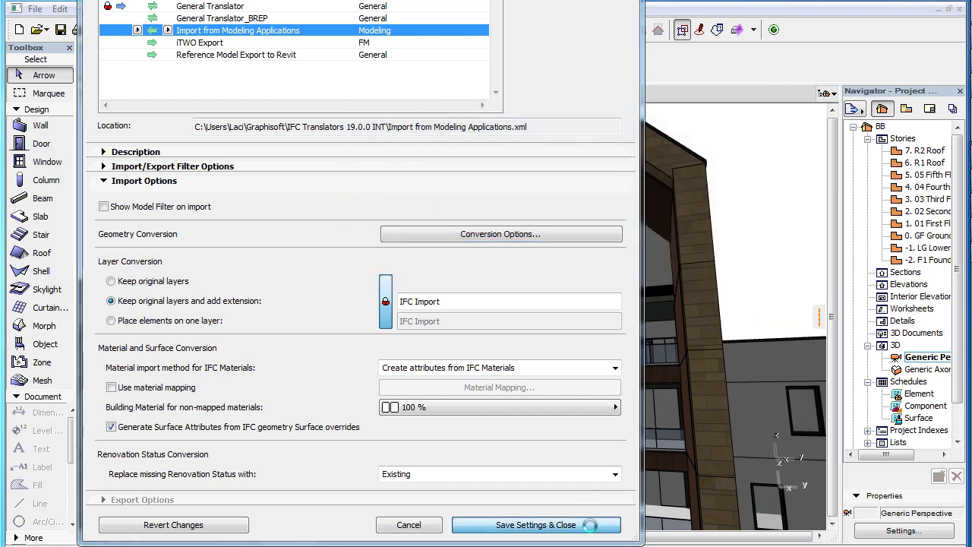
click(594, 525)
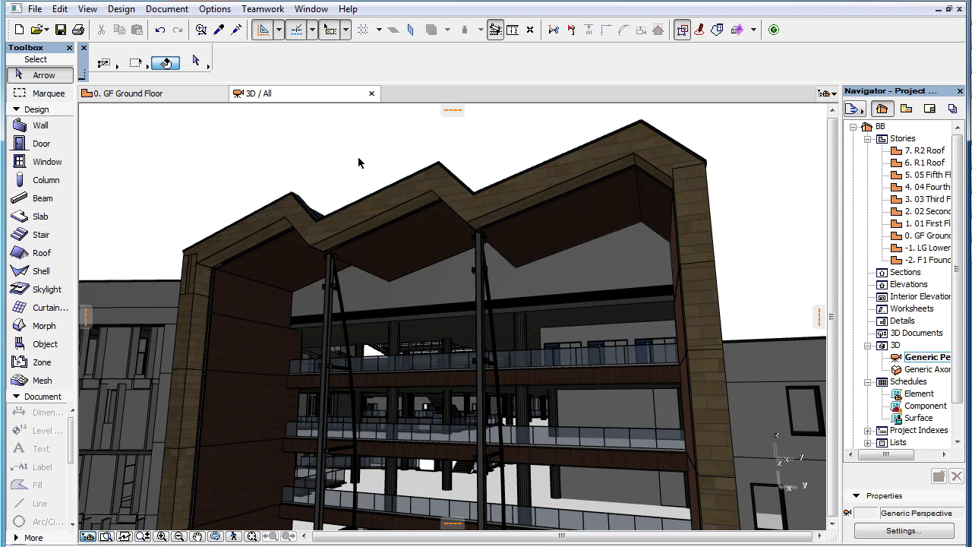
click(394, 346)
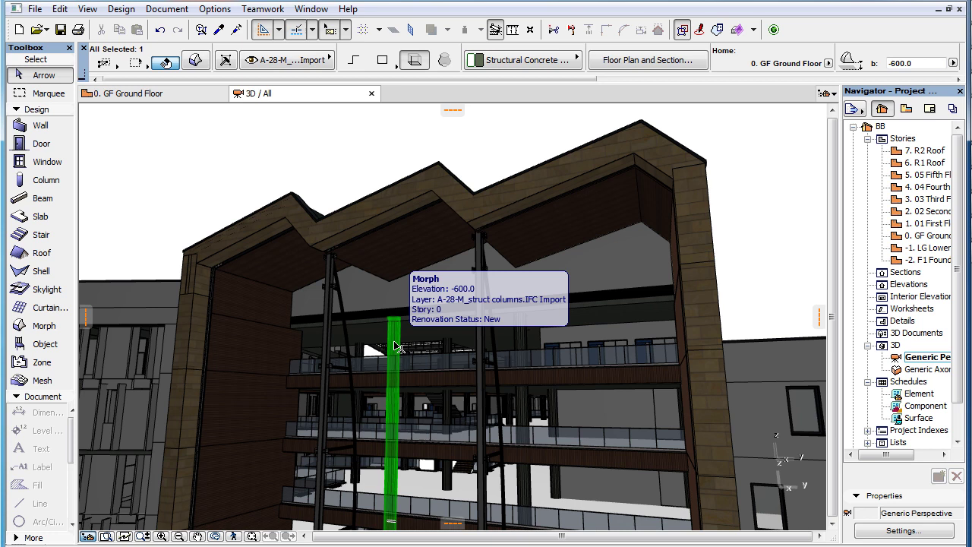
click(423, 491)
click(296, 375)
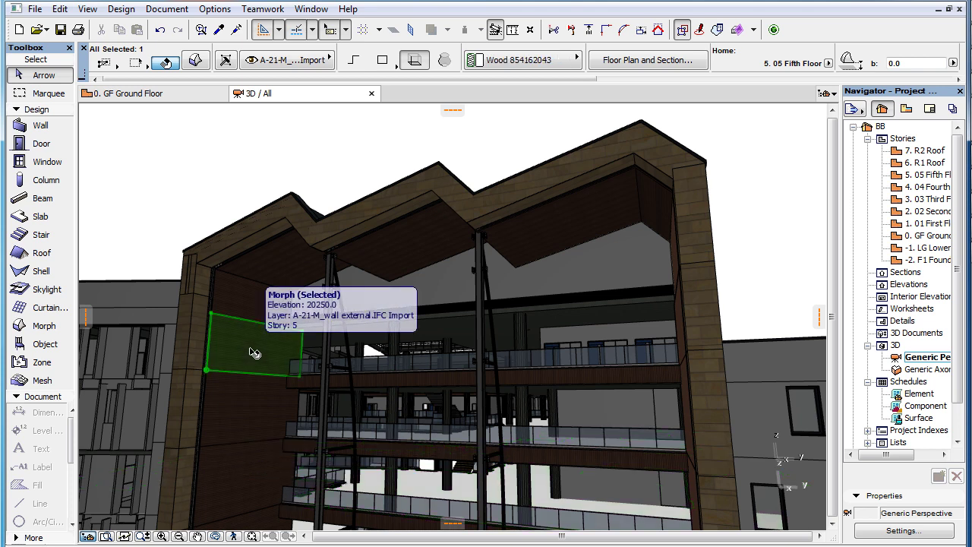
click(188, 185)
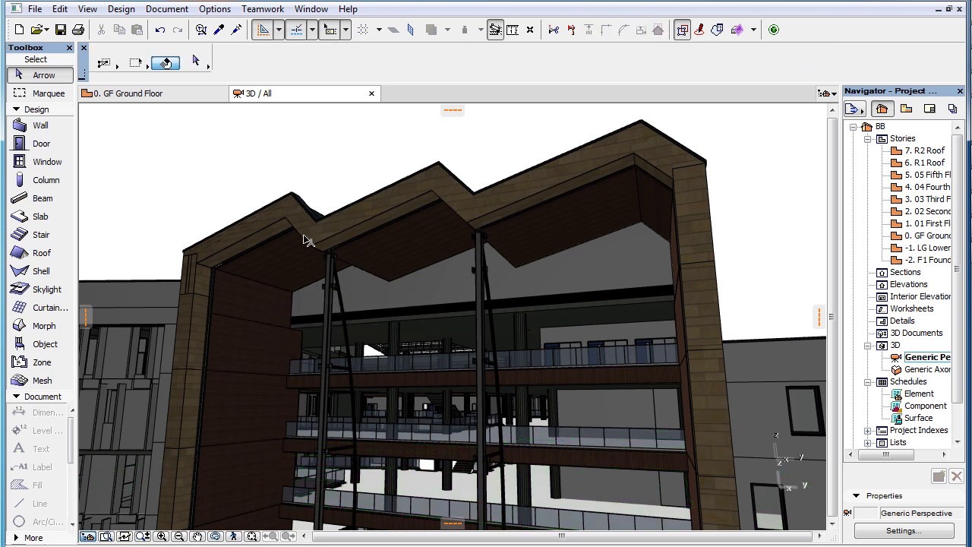
click(412, 248)
Open the roof Morph's settings and scroll its classification down to the IFC properties
click(205, 61)
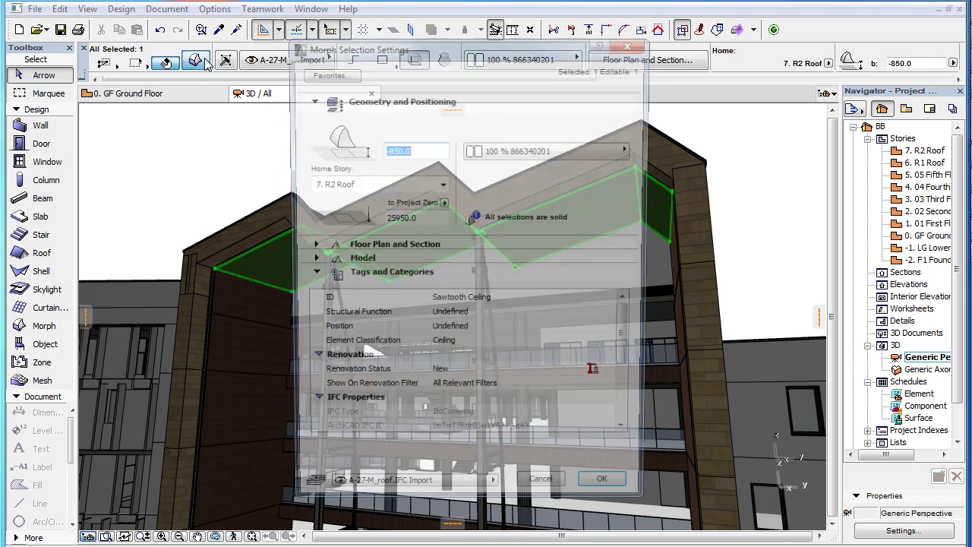
click(480, 351)
drag(630, 337, 635, 385)
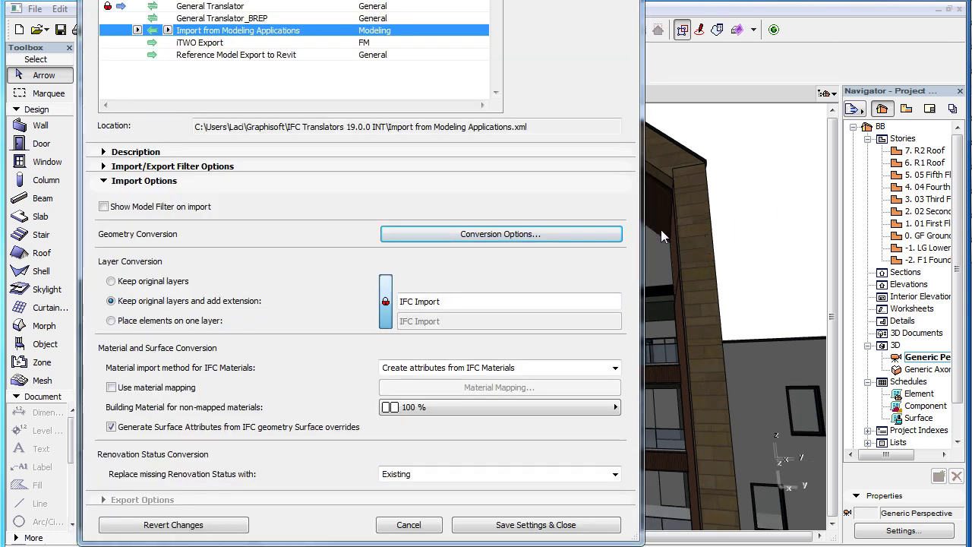
Set building elements to convert to native construction elements and save the translator settings
click(577, 233)
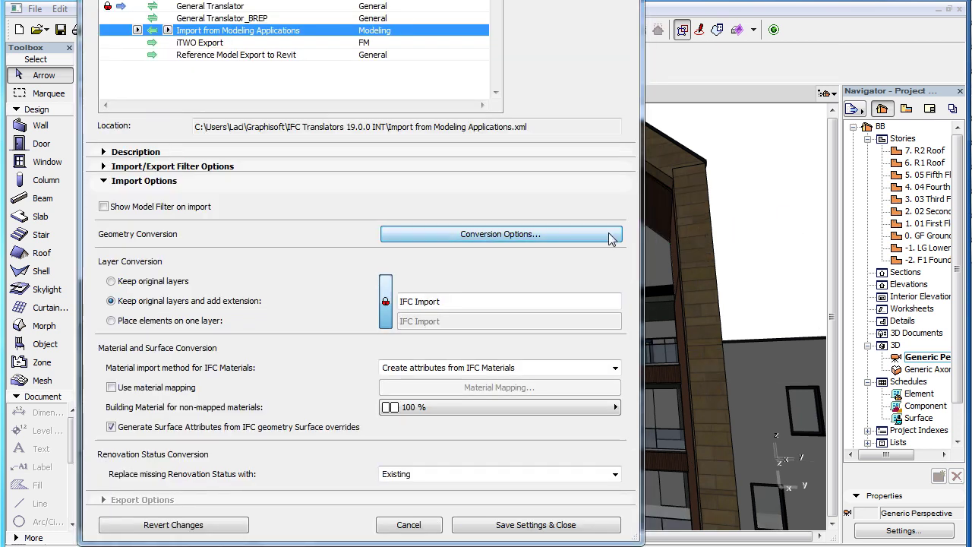
click(798, 149)
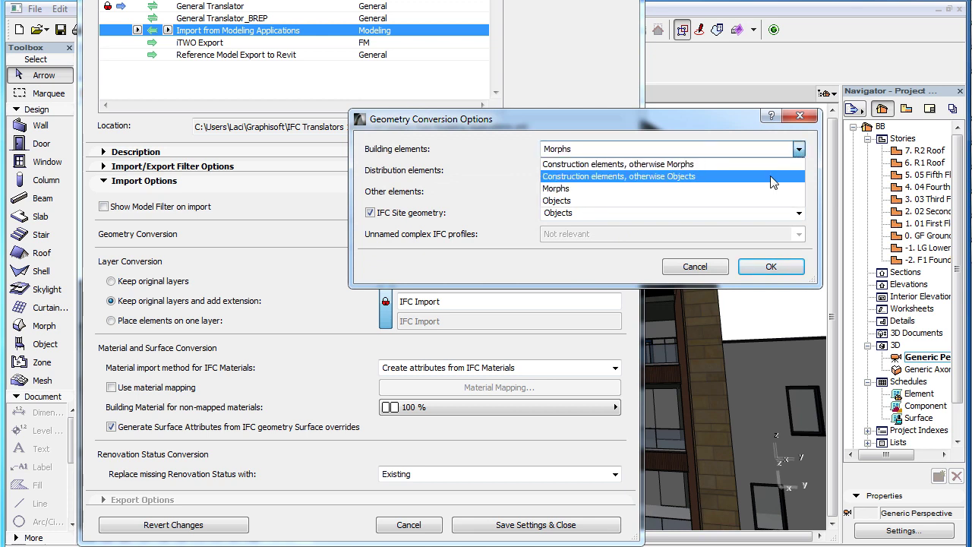
click(771, 182)
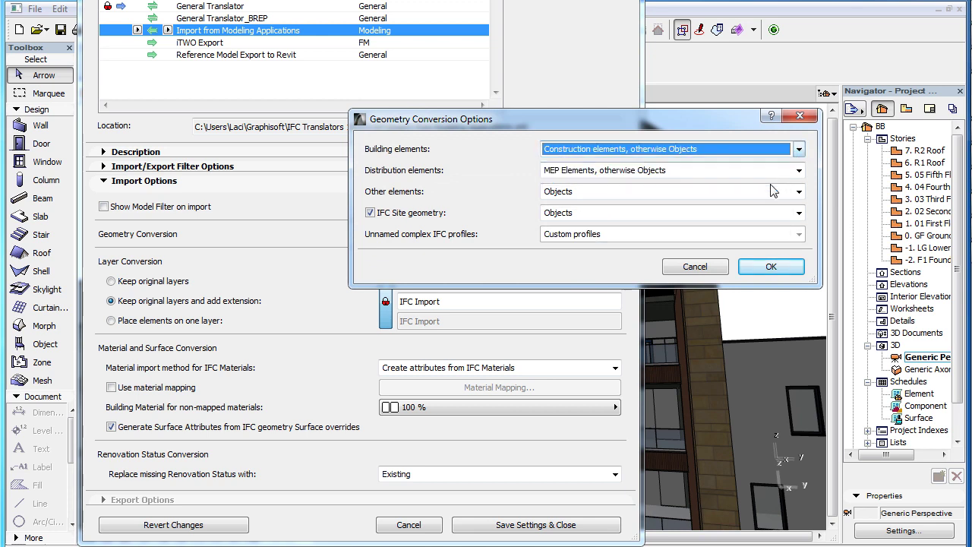
click(771, 267)
click(535, 524)
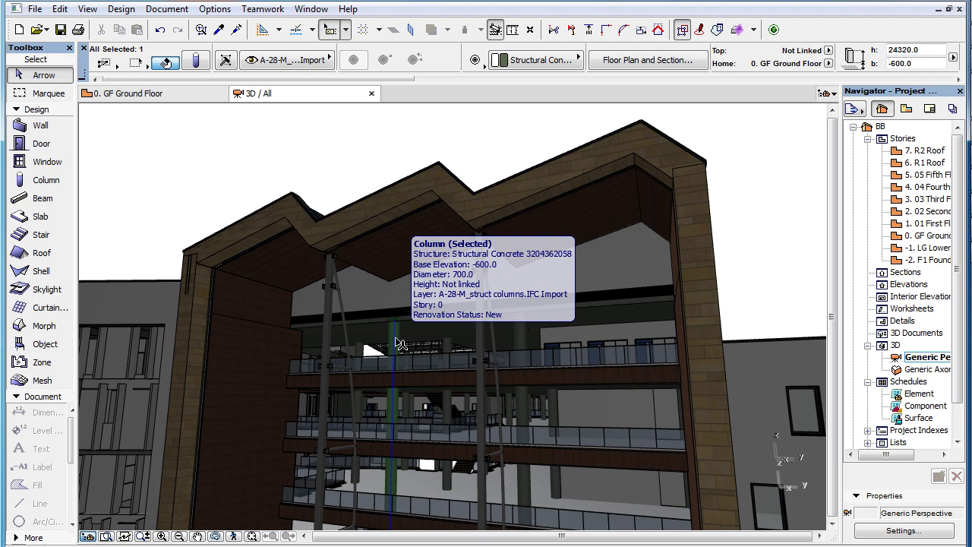
Inspect the floor slab and the now-native wall, then select the roof covering
click(423, 494)
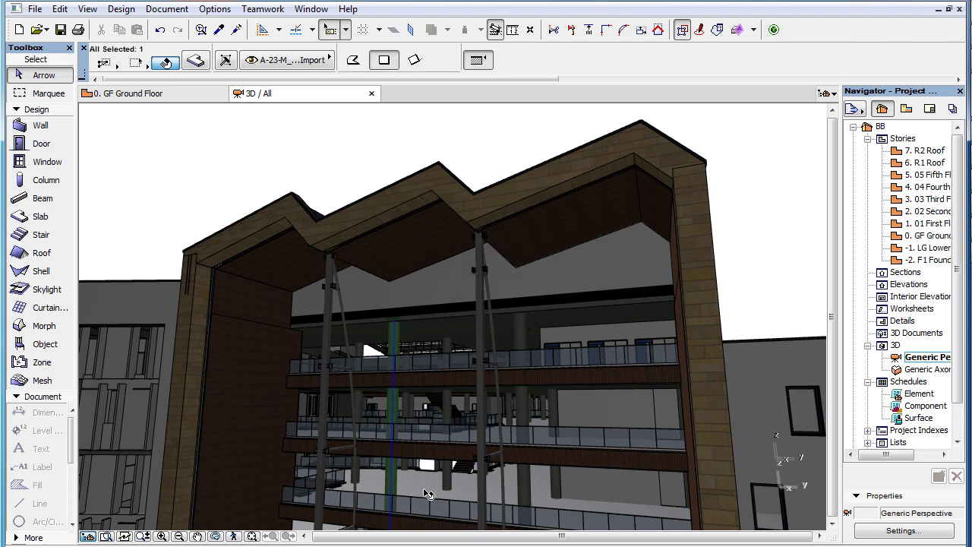
click(246, 353)
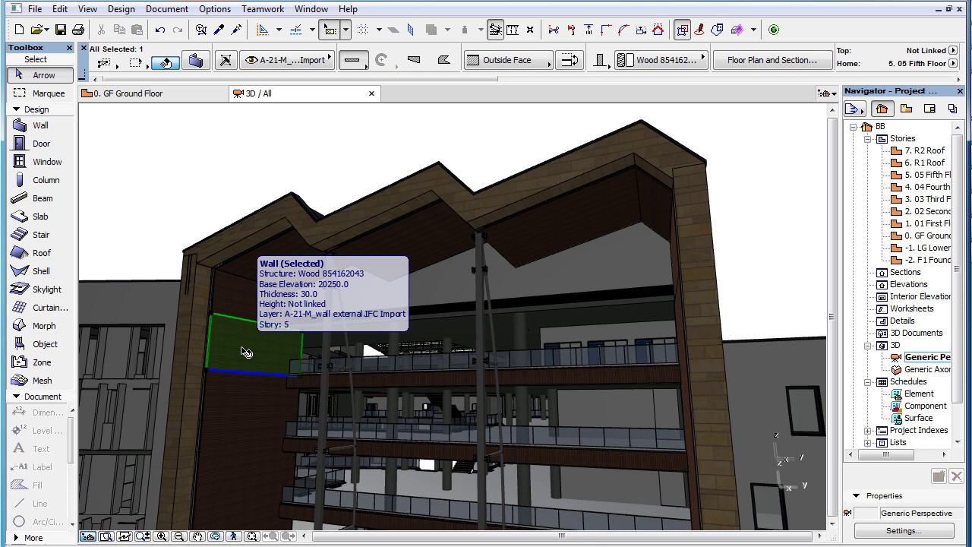
click(351, 159)
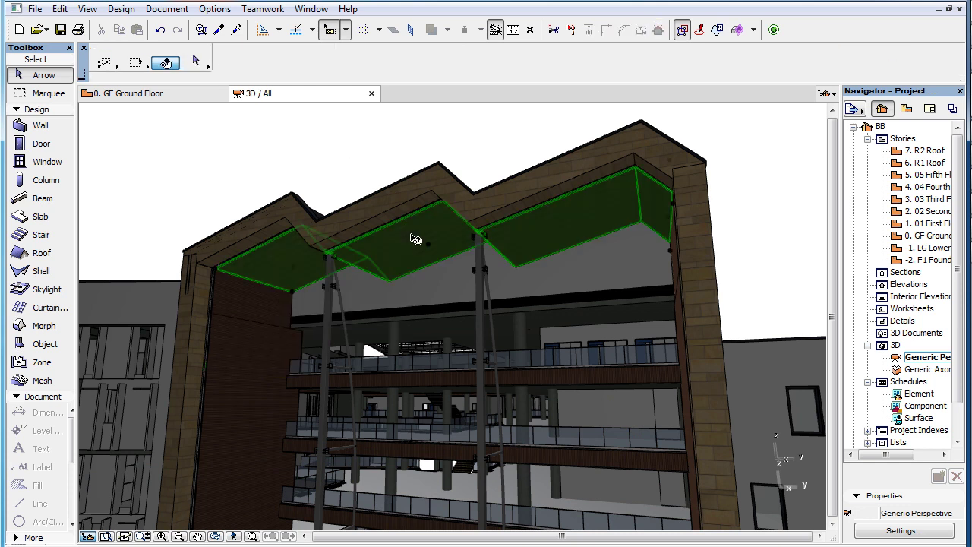
click(415, 239)
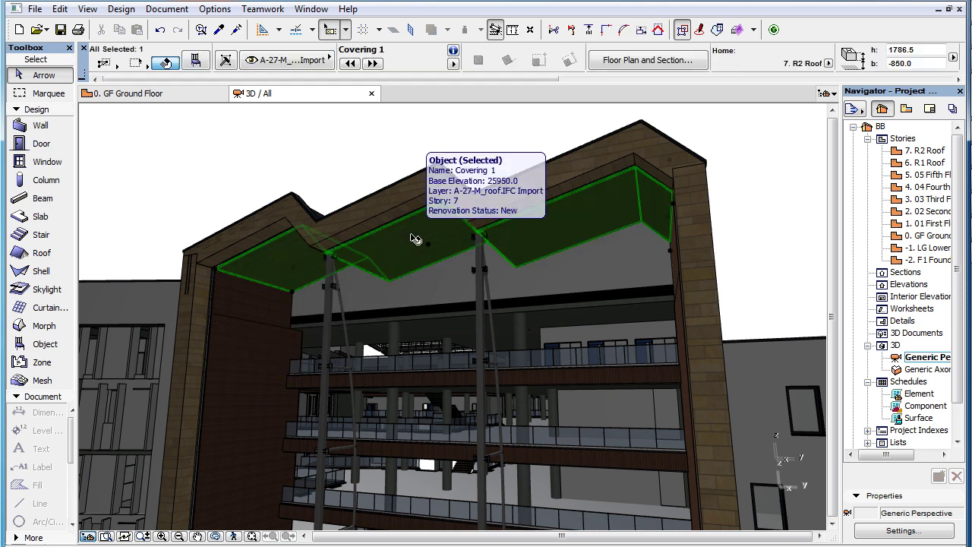
Check the column and roof slab types and reselect the ceiling covering under the roof
click(333, 331)
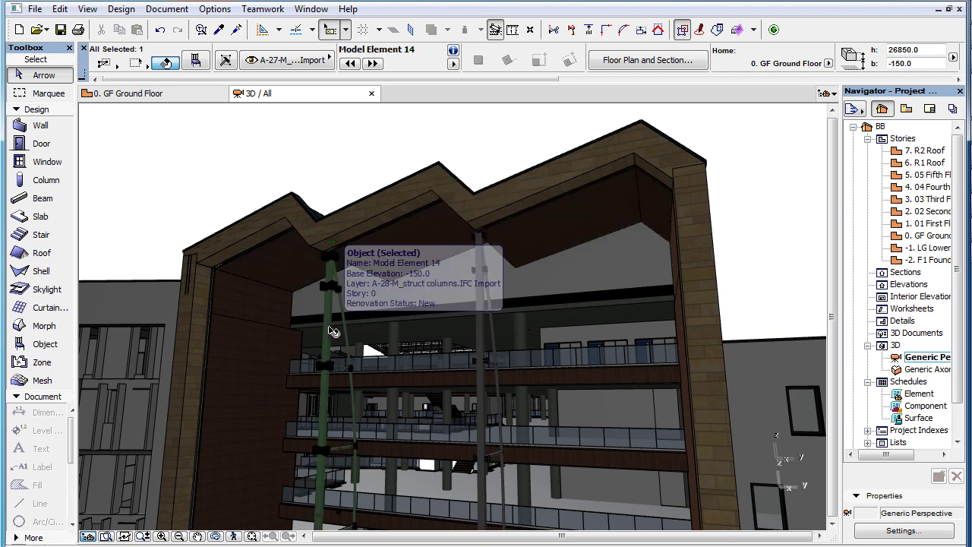
click(441, 166)
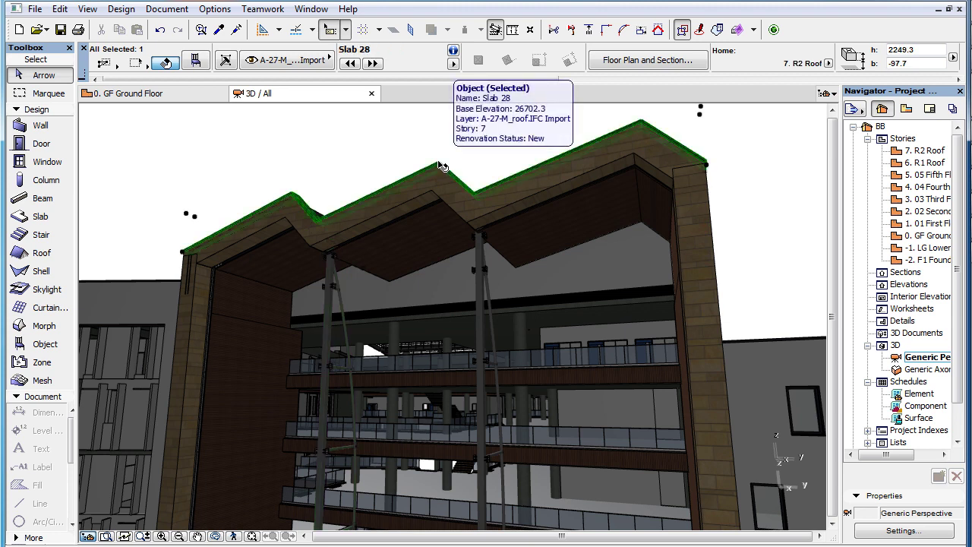
click(358, 167)
click(395, 269)
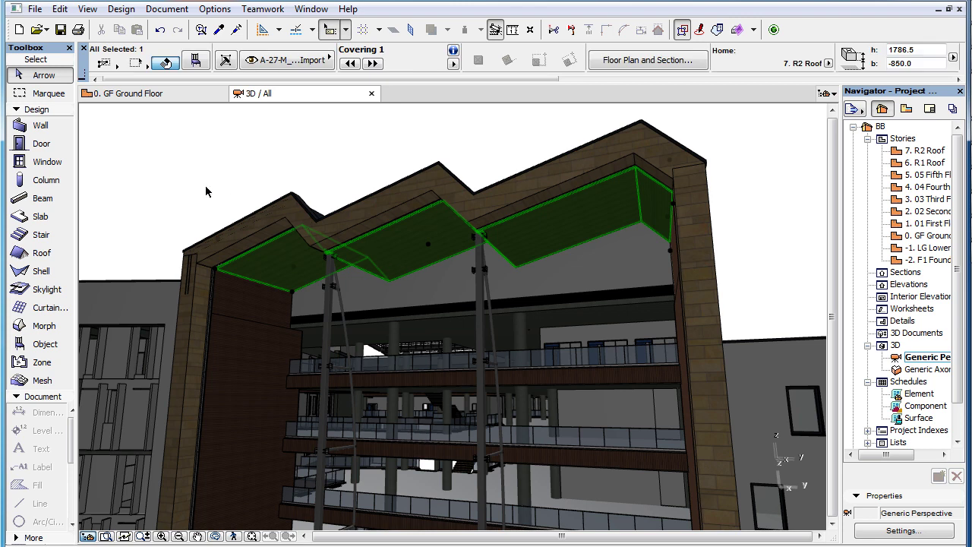
click(29, 9)
mouse_move(88, 243)
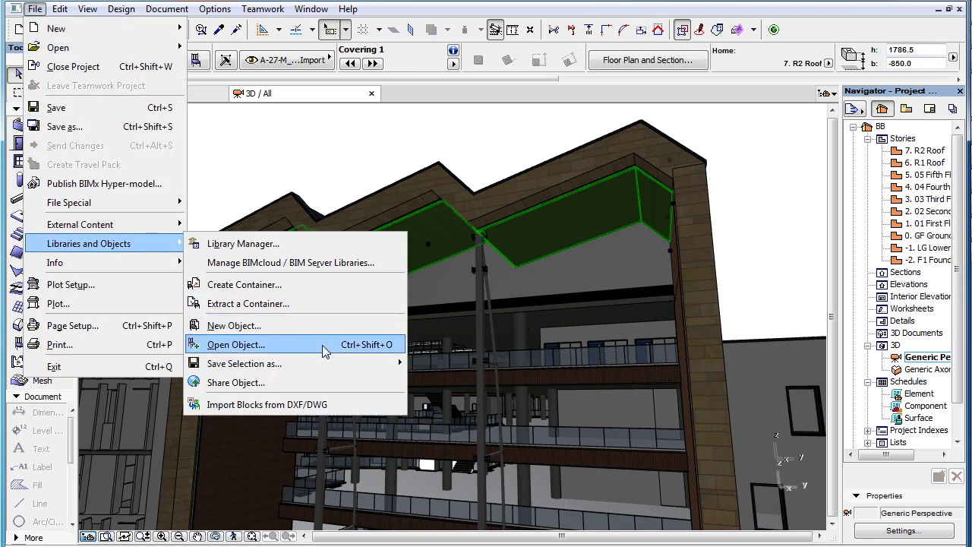
Open the ceiling covering as a Covering library part, then return to the 3D model
click(322, 344)
drag(431, 108, 356, 110)
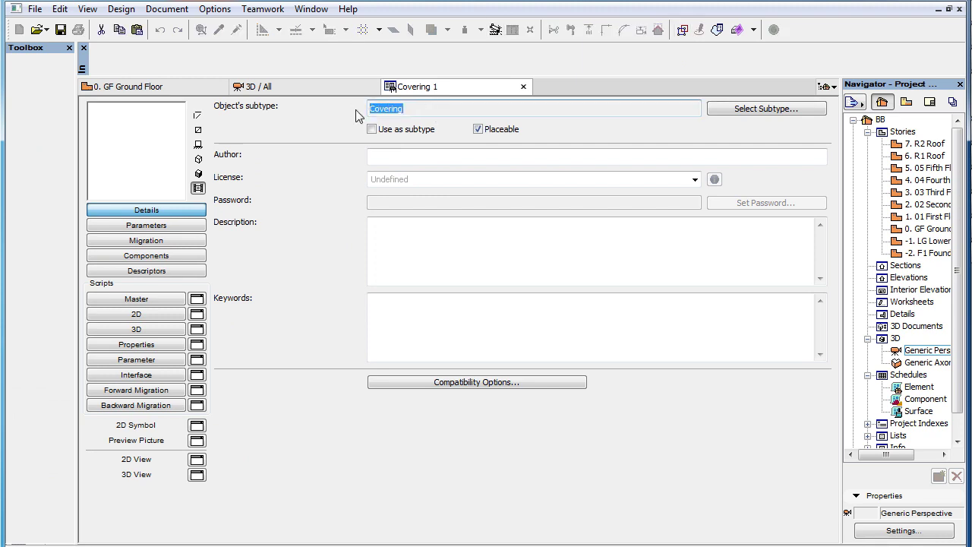
click(339, 92)
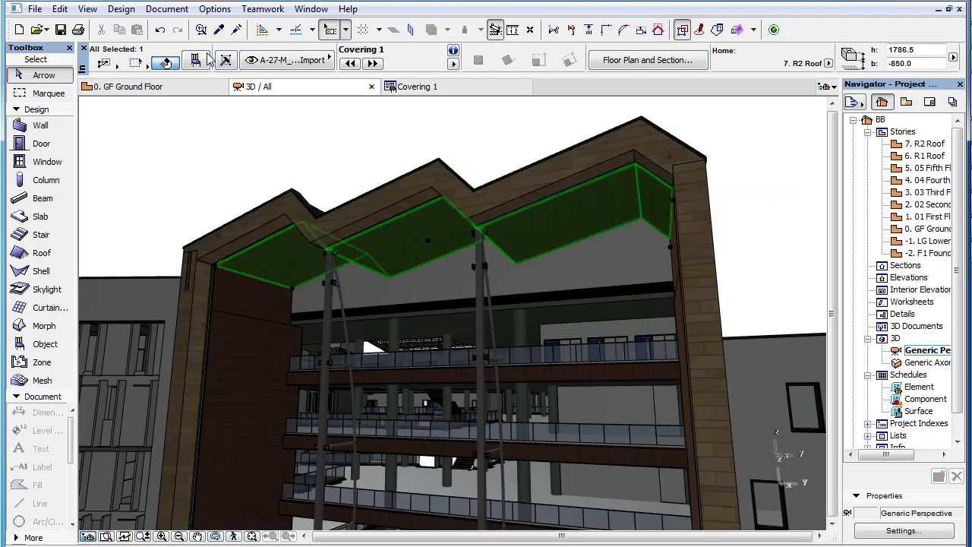
click(200, 61)
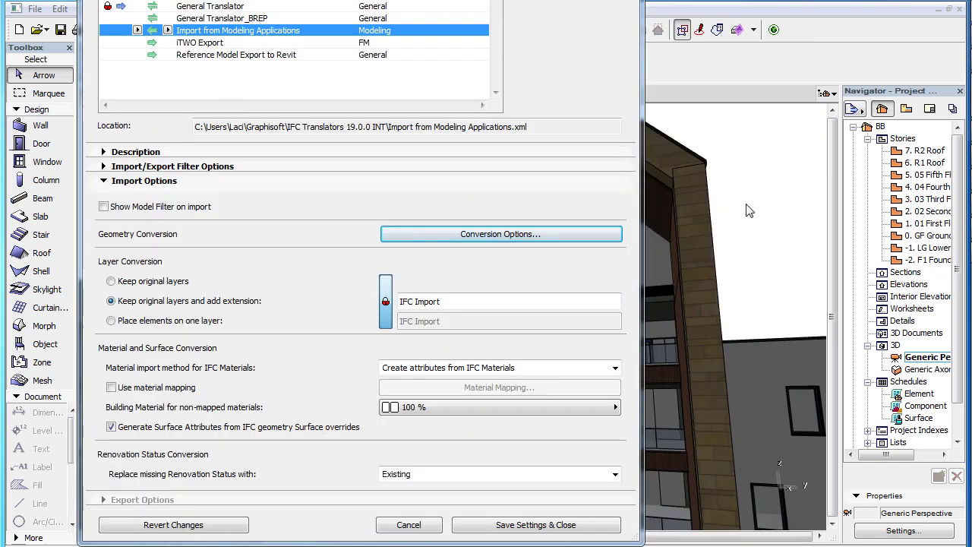
Set building elements to 'Construction elements, otherwise Morphs' and save the translator settings
click(610, 235)
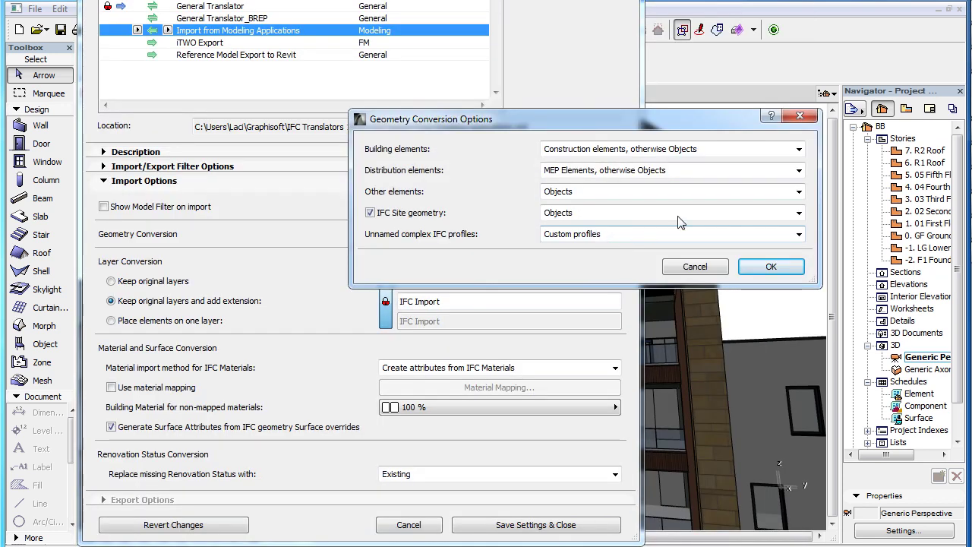
click(798, 149)
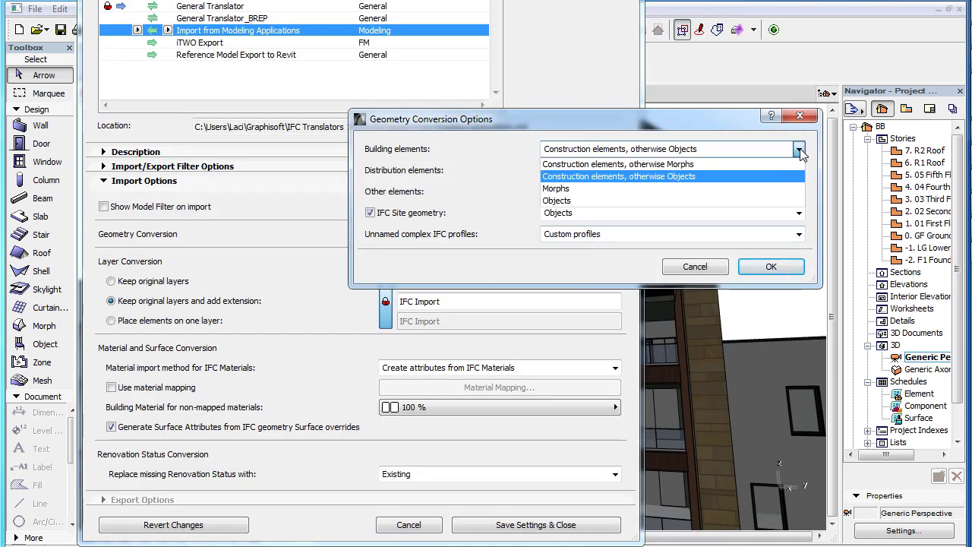
click(759, 164)
click(782, 267)
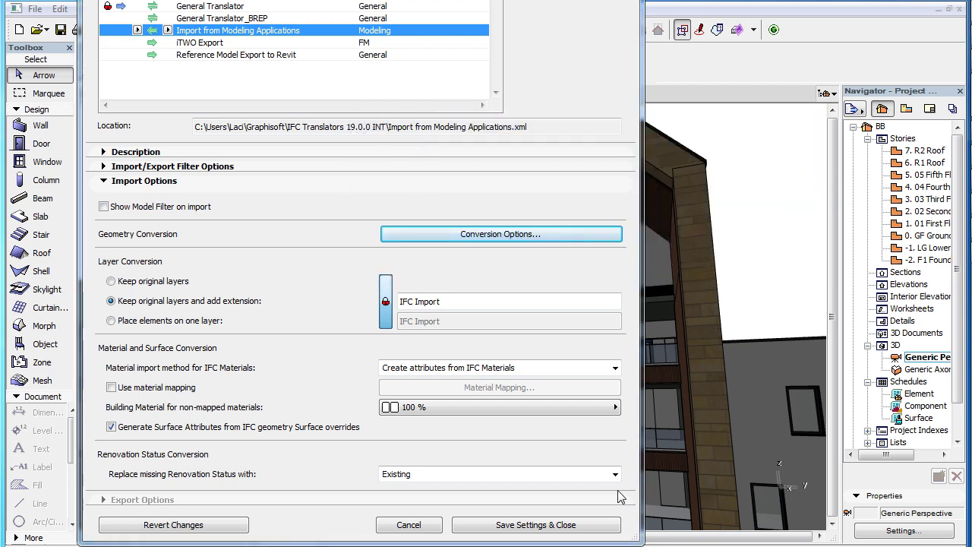
click(535, 524)
Inspect the column, access floor slab, wall and roof, then open the ceiling Morph's settings
click(401, 347)
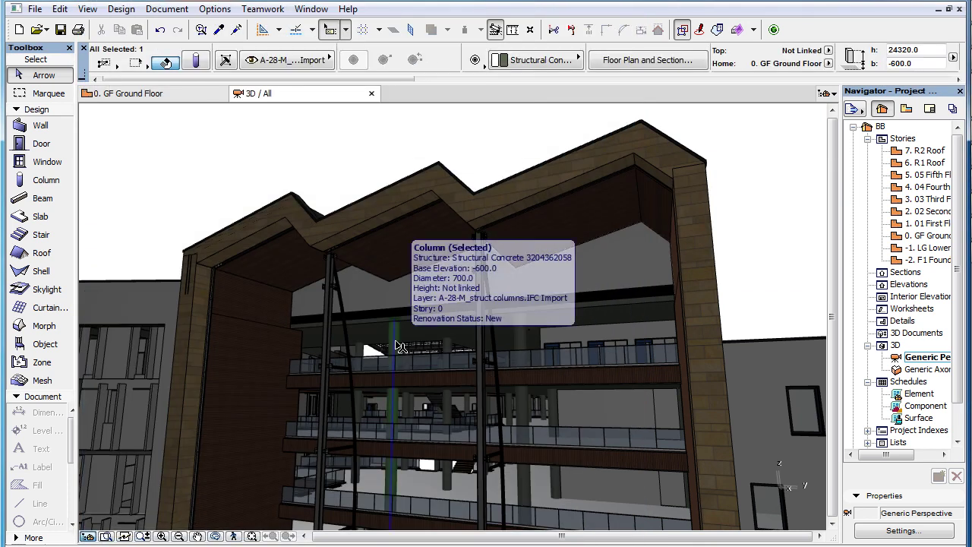
click(421, 483)
click(247, 345)
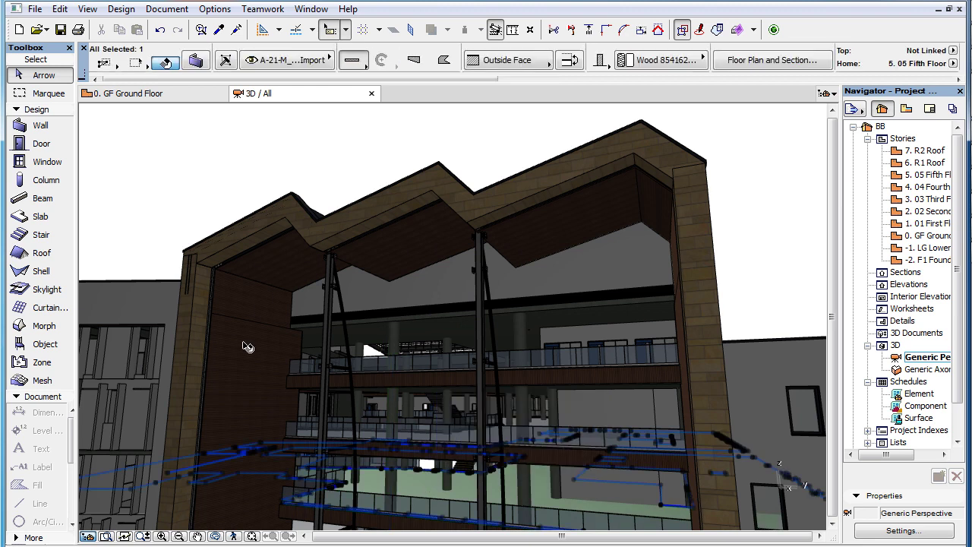
click(334, 191)
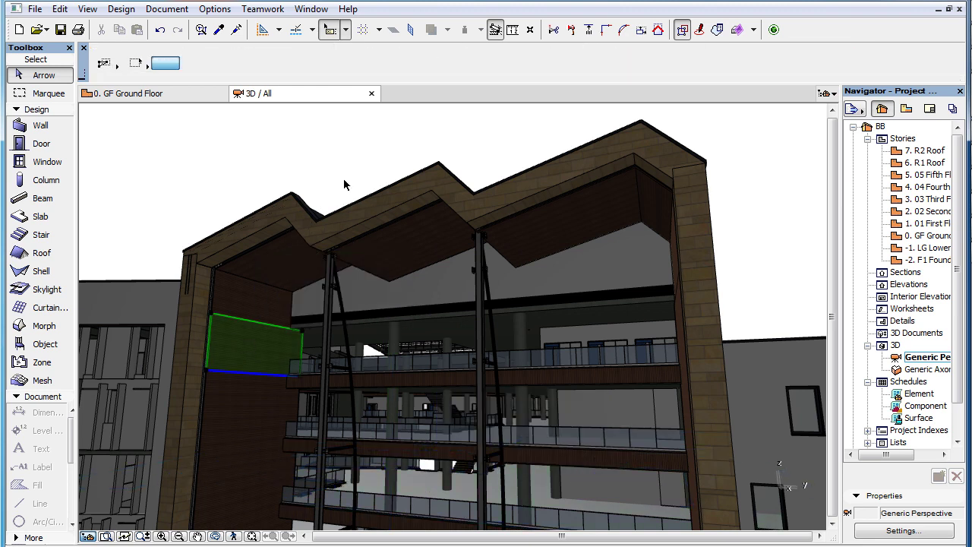
click(319, 212)
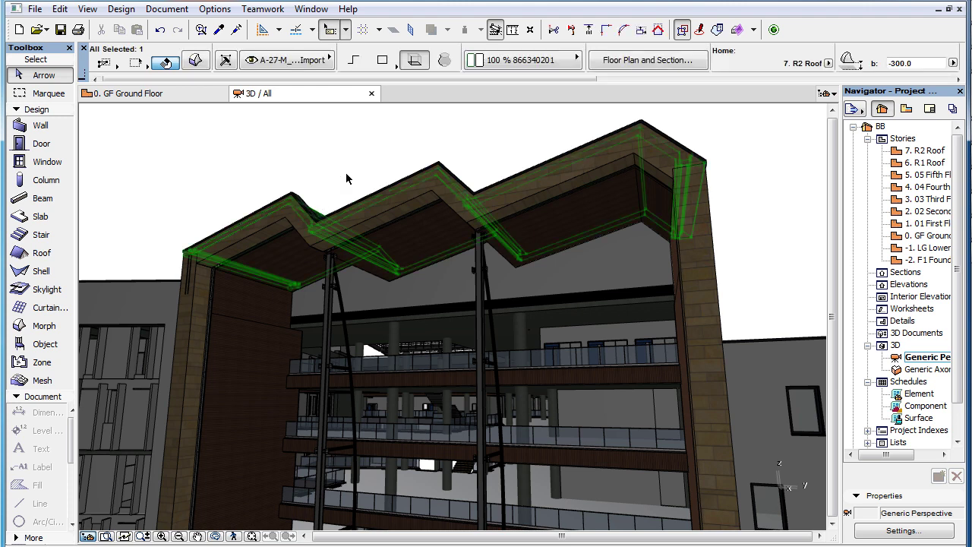
click(368, 162)
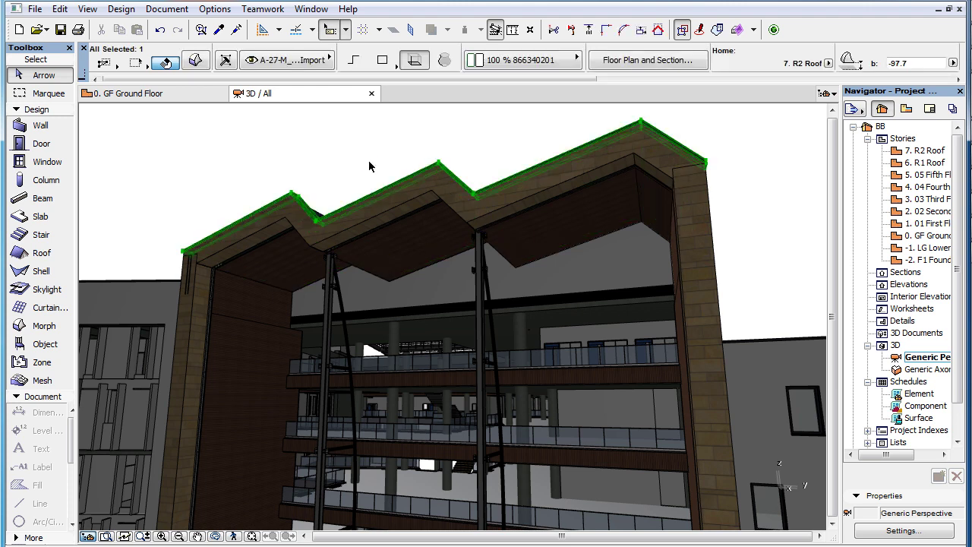
click(417, 249)
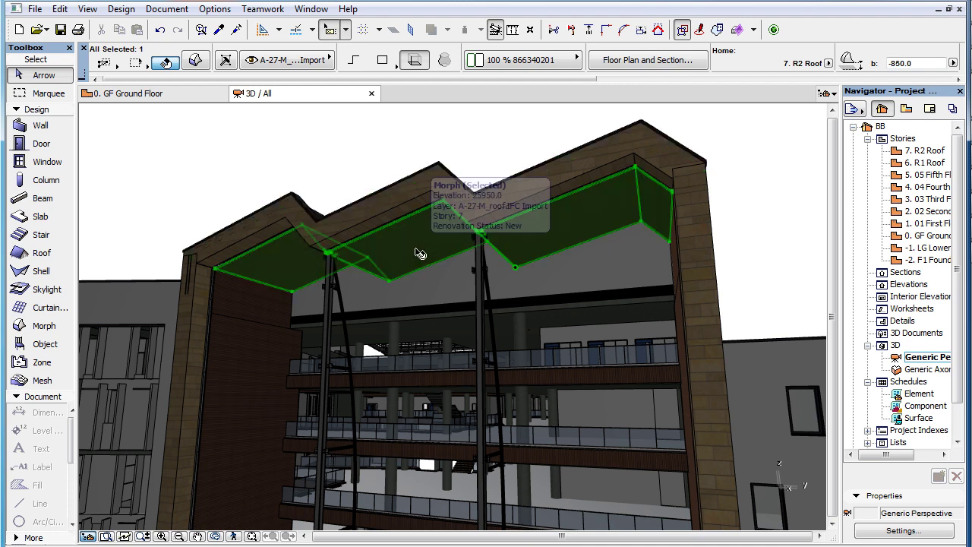
click(200, 64)
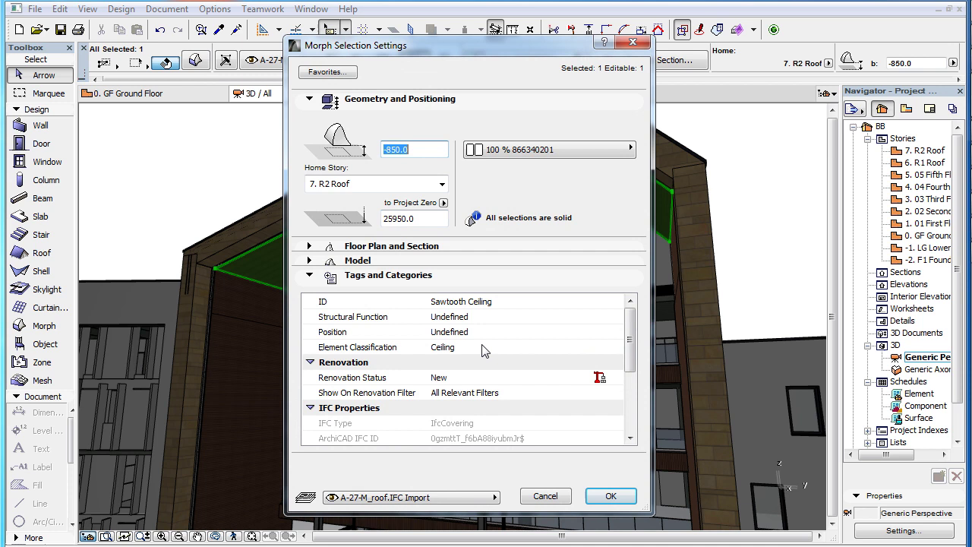
Check the ceiling Morph's classification and IfcCovering properties, then close its settings
click(481, 348)
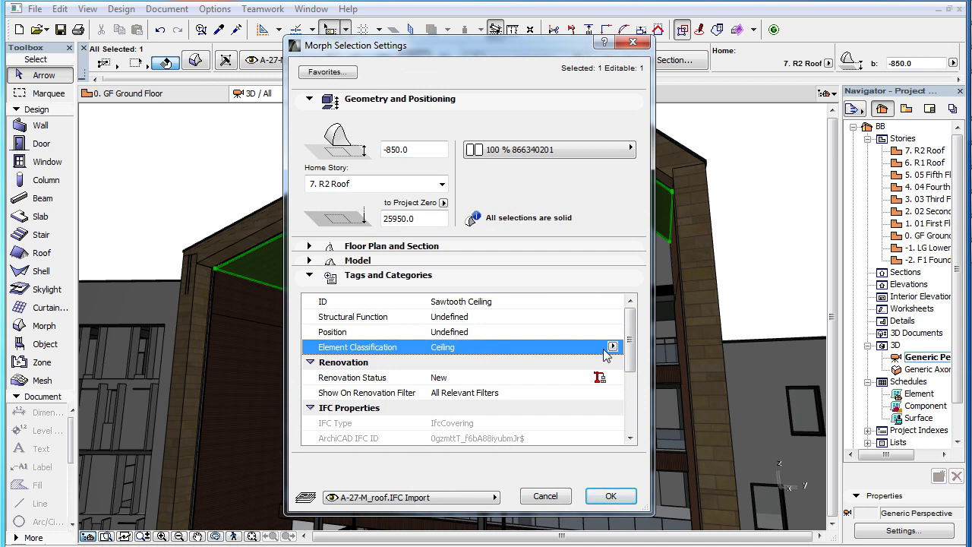
drag(630, 325, 634, 366)
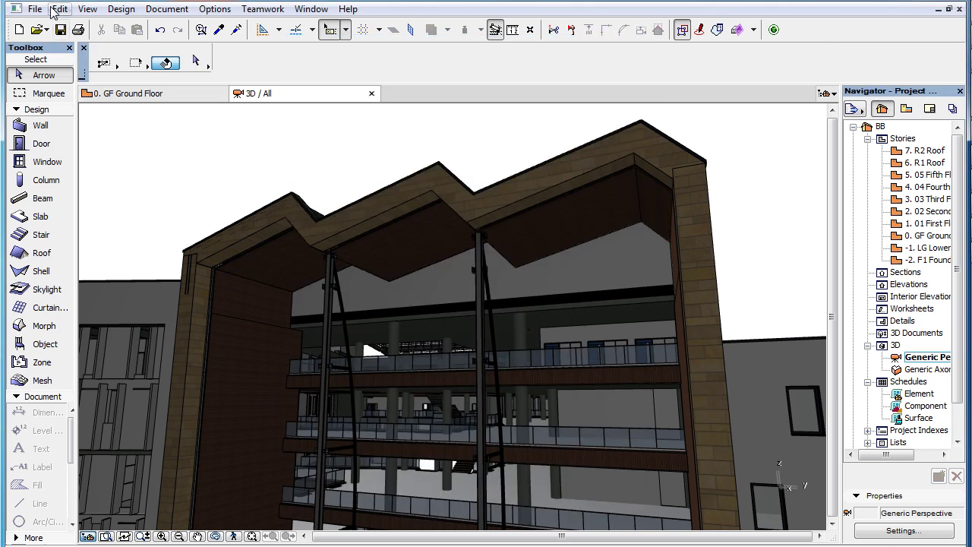
click(35, 9)
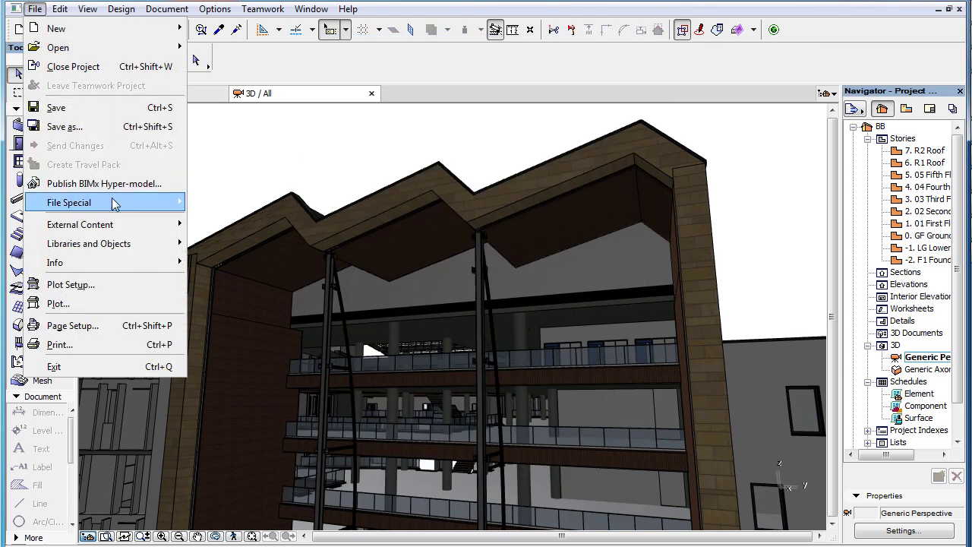
mouse_move(267, 265)
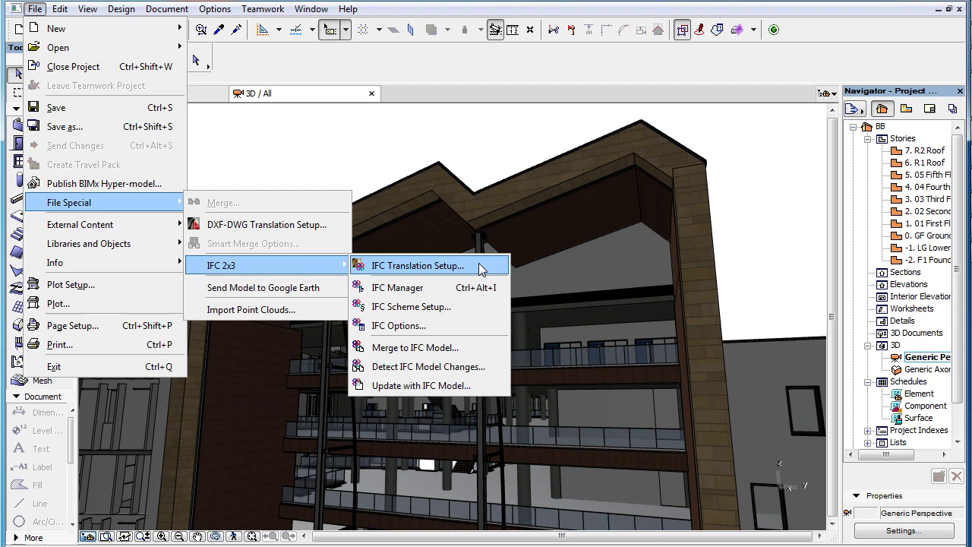
Review the Import from Modeling Applications building-element conversion choices and cancel, keeping Morphs
click(479, 264)
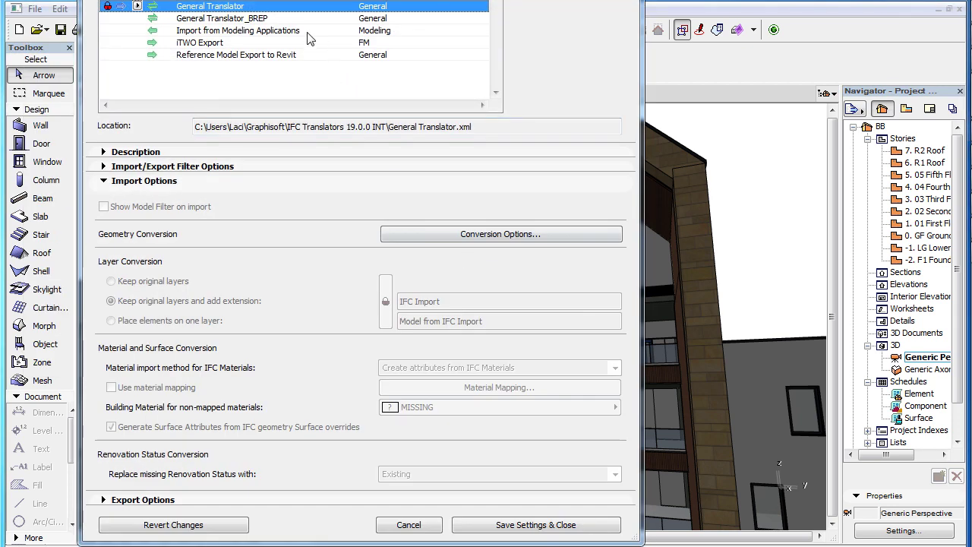
click(311, 32)
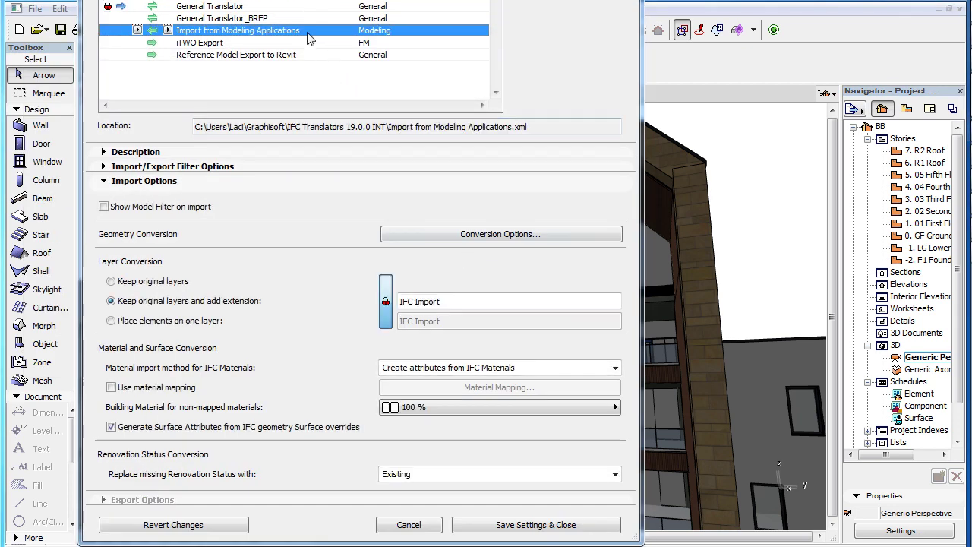
click(608, 236)
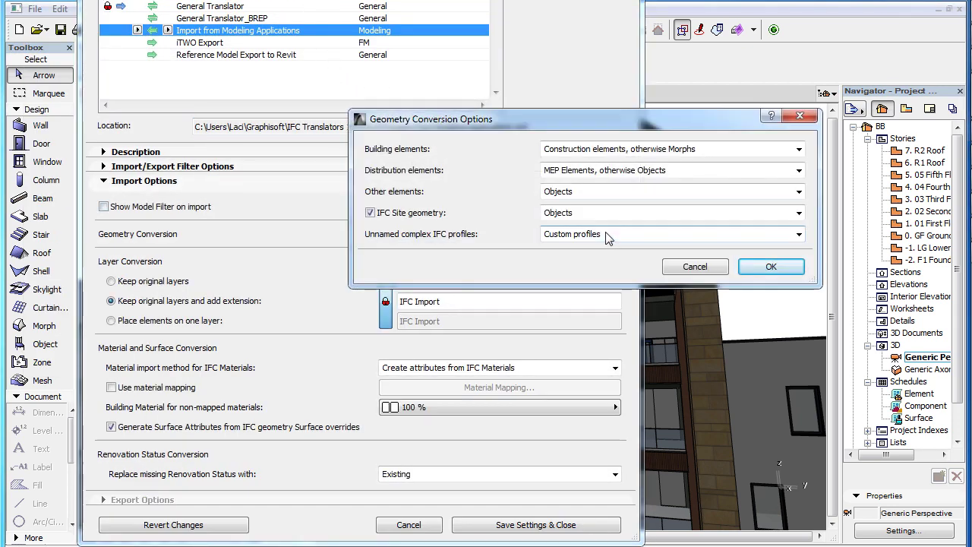
click(799, 150)
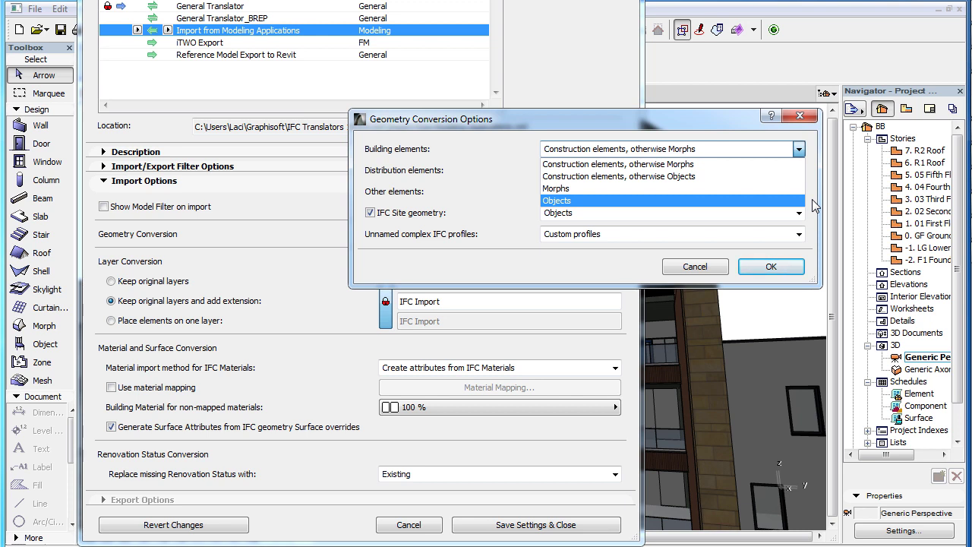
click(709, 263)
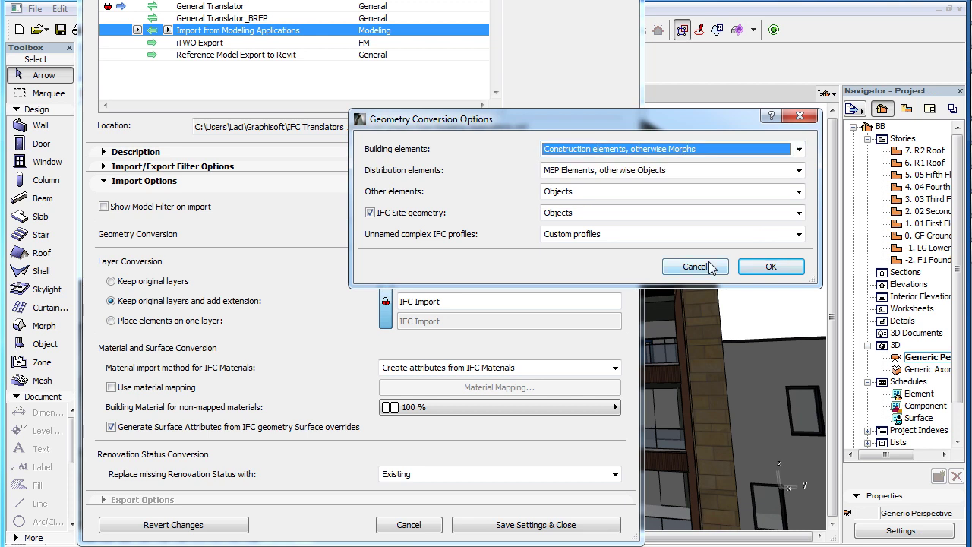
click(709, 264)
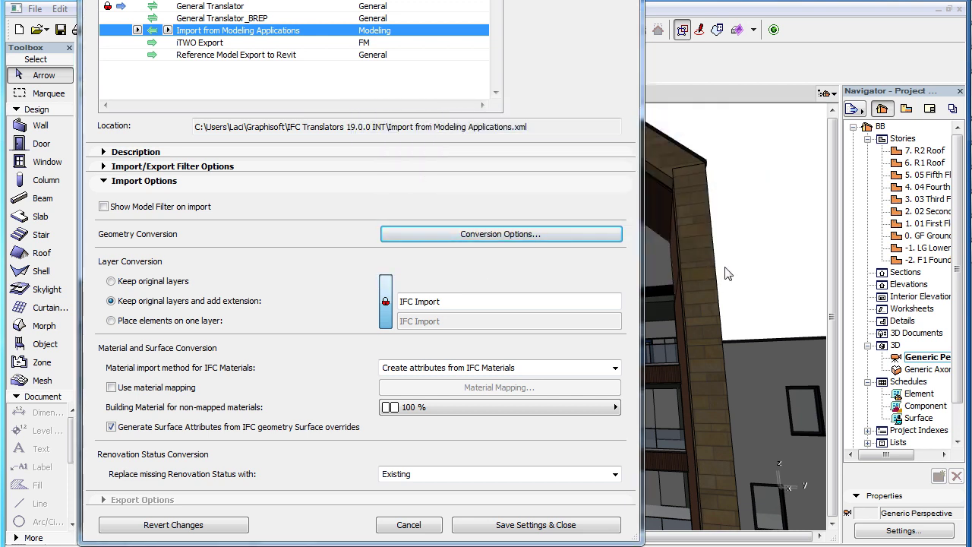